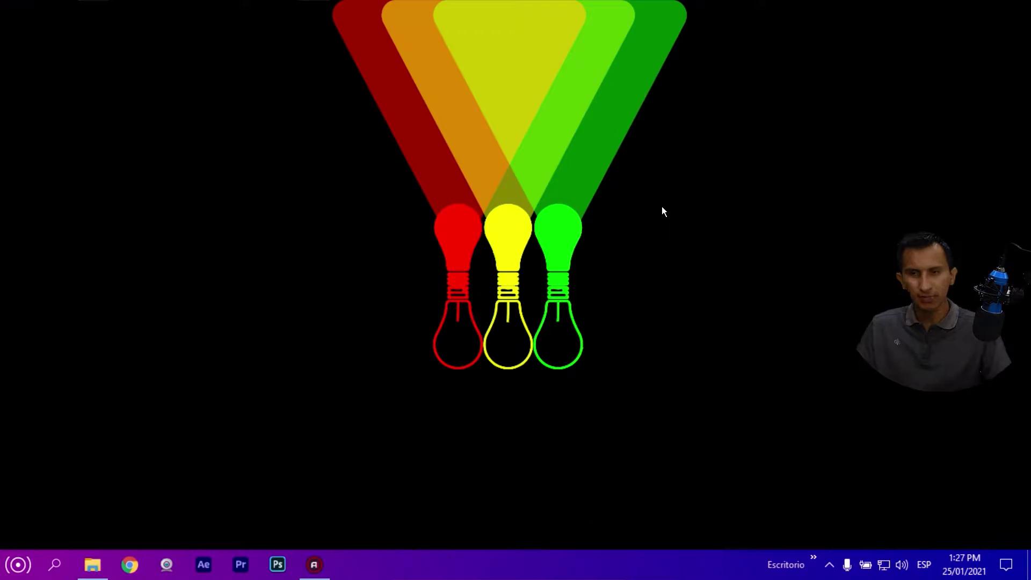
# Step: Open the macro-enabled Doc1 from the Documents folder so Word runs its welcome message
pyautogui.click(92, 565)
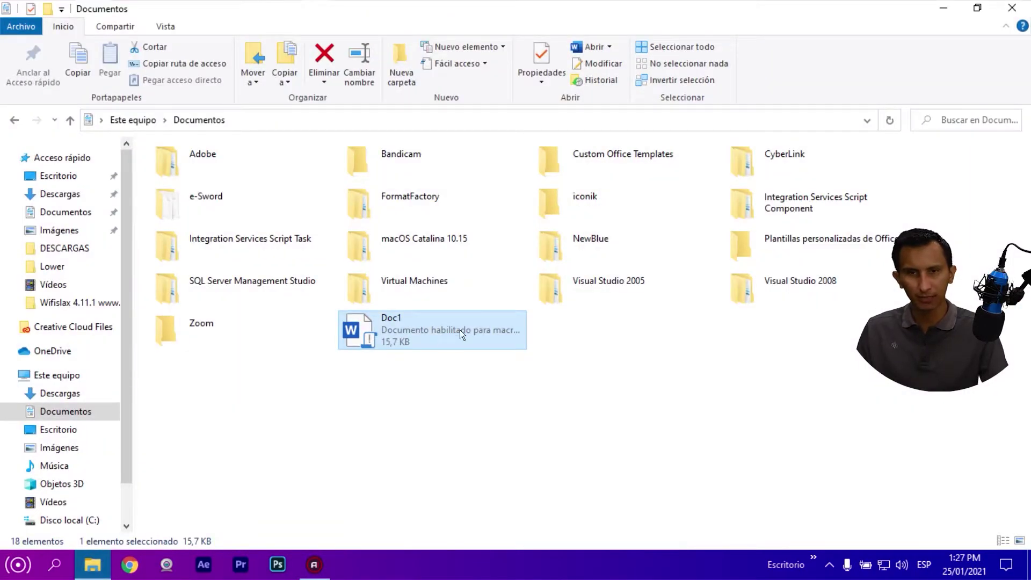
pyautogui.doubleClick(462, 330)
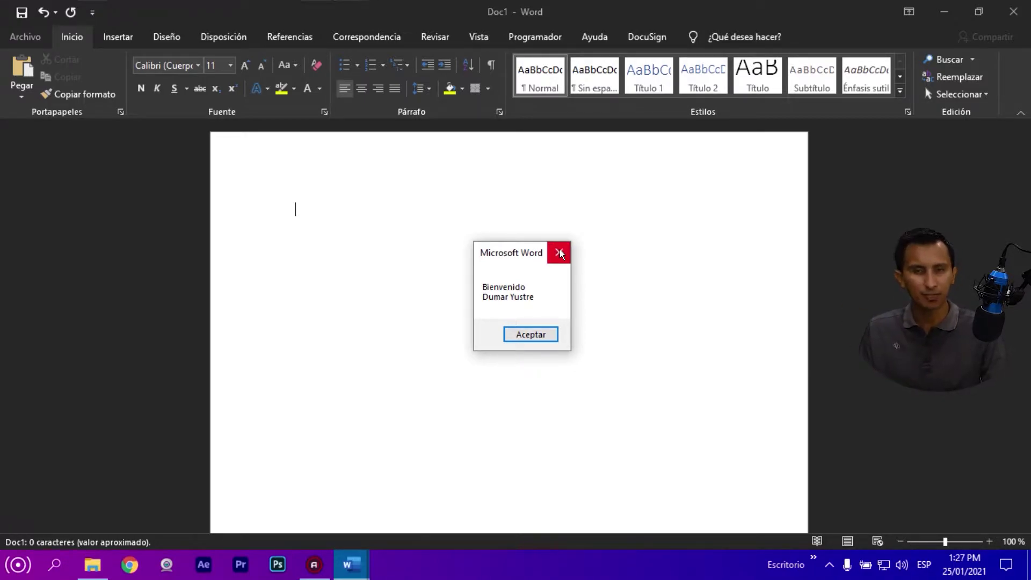
# Step: Dismiss the Bienvenido message box and close Doc1's Word window
pyautogui.click(531, 338)
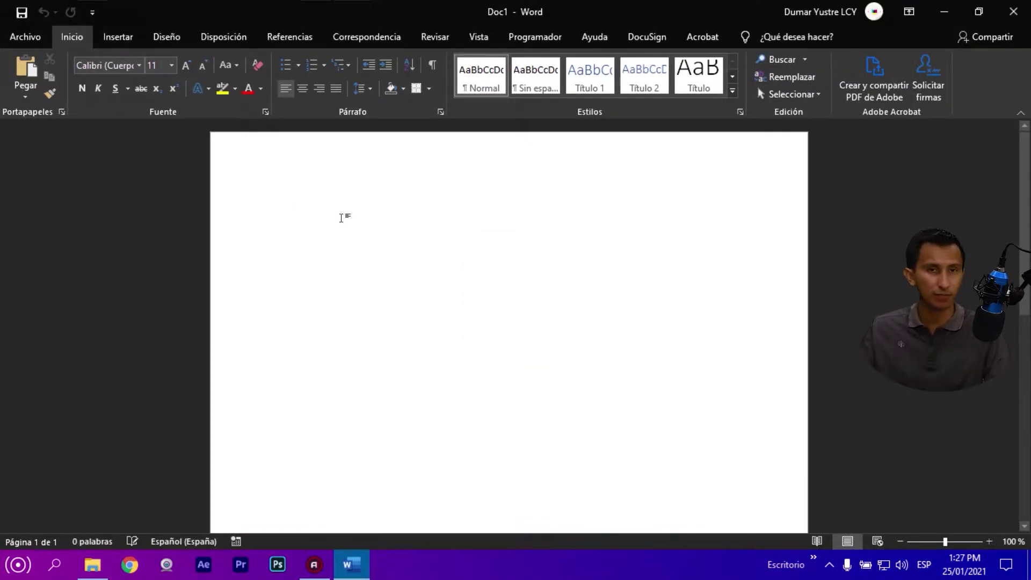
pyautogui.click(1013, 11)
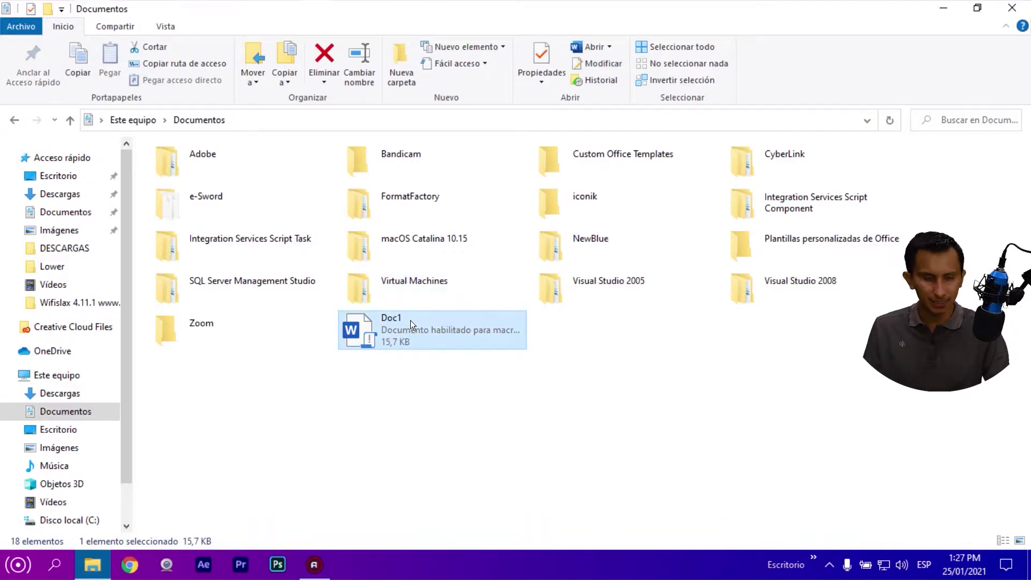
# Step: Launch Word from the Start menu's full program list (Todos los programas)
pyautogui.click(1, 563)
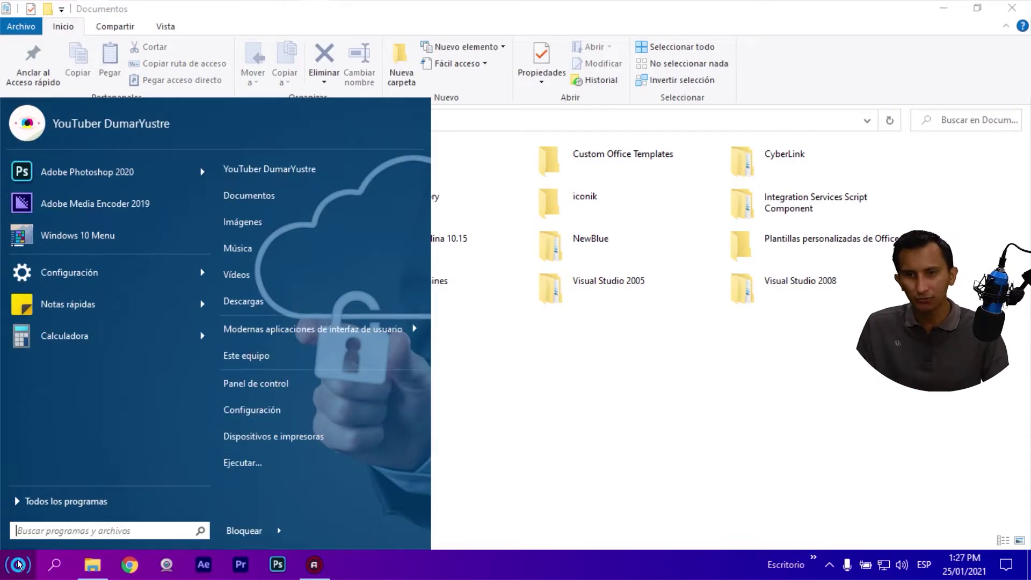
pyautogui.click(54, 501)
pyautogui.scroll(-1, 103, 438)
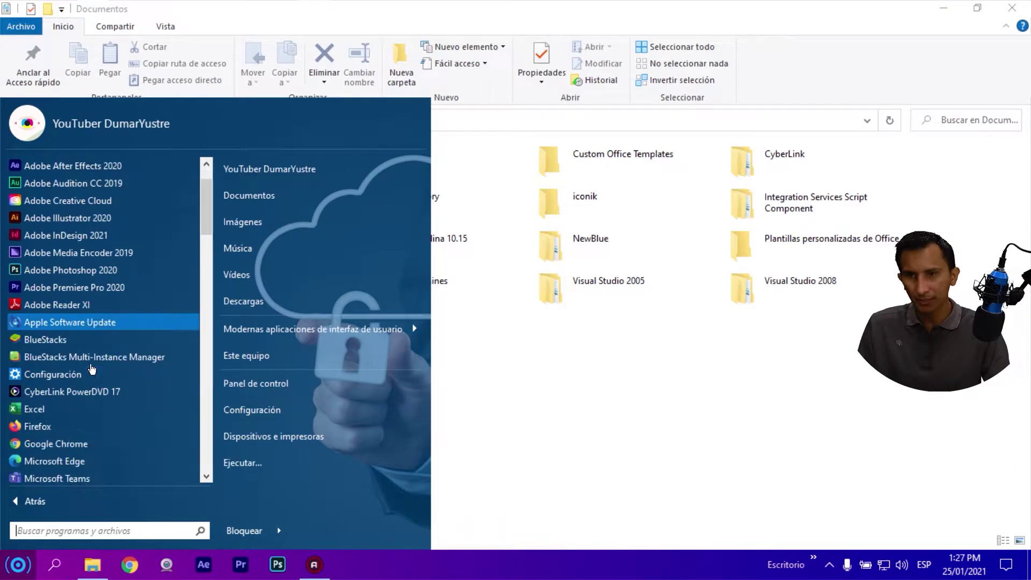
pyautogui.scroll(-4, 102, 425)
pyautogui.scroll(-4, 102, 403)
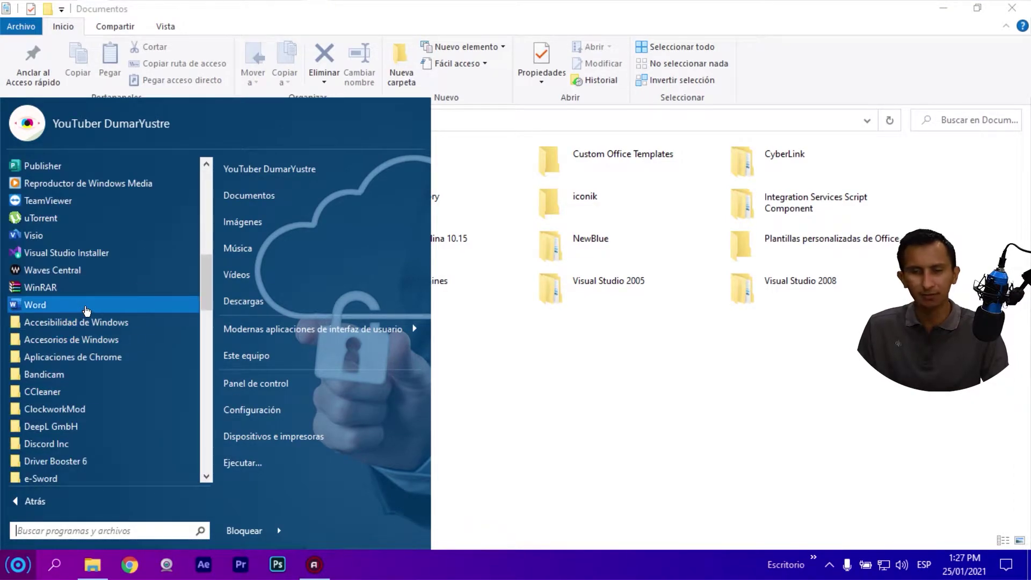
pyautogui.click(88, 310)
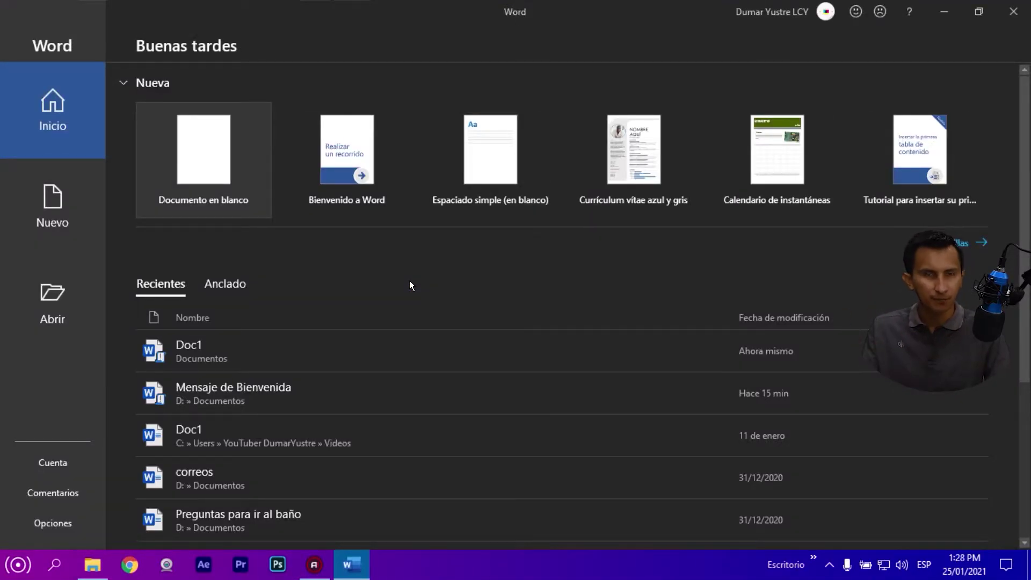
# Step: Create a blank document and confirm Programador is checked under Personalizar cinta de opciones
pyautogui.click(217, 158)
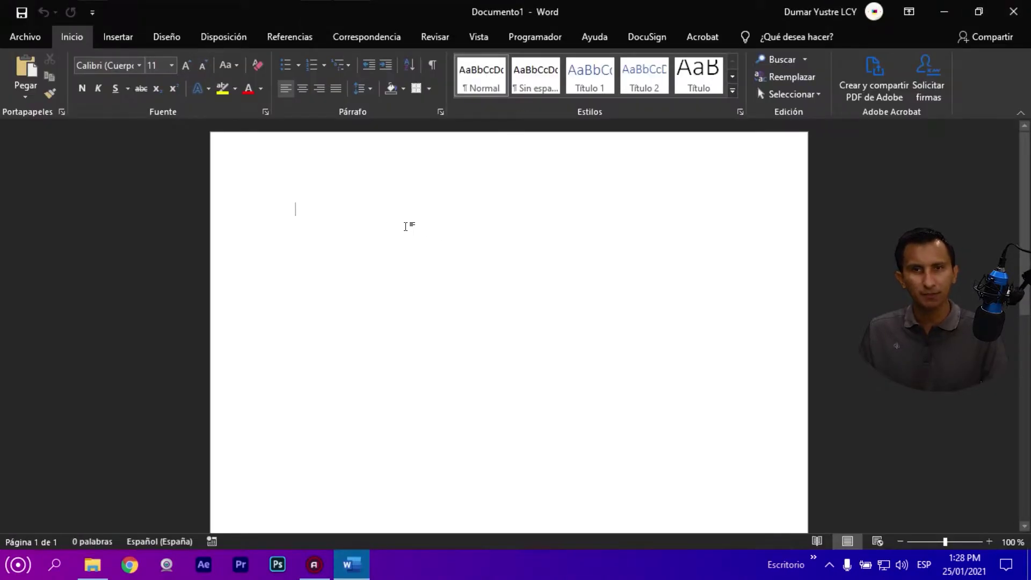
pyautogui.click(25, 39)
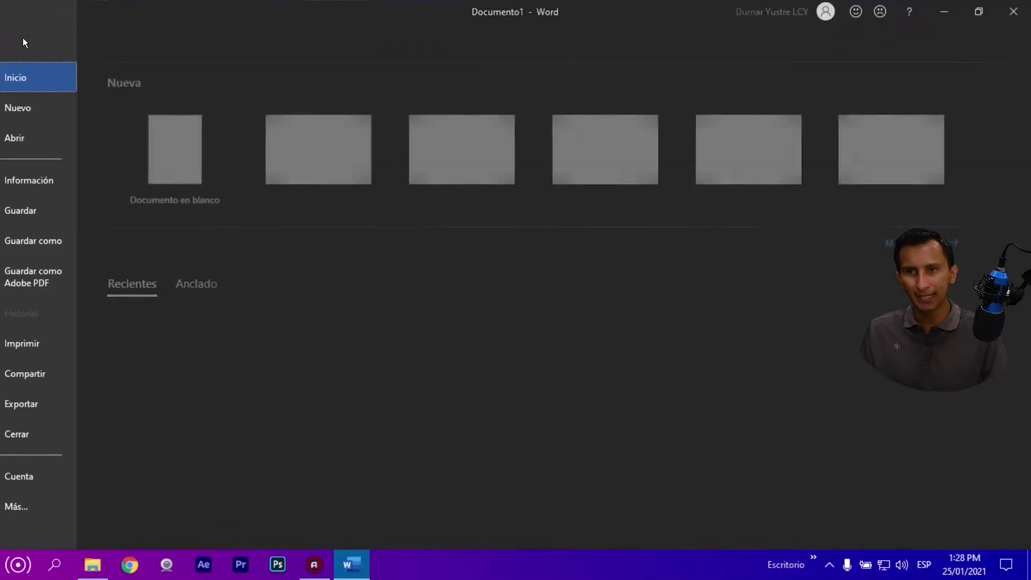
pyautogui.click(56, 503)
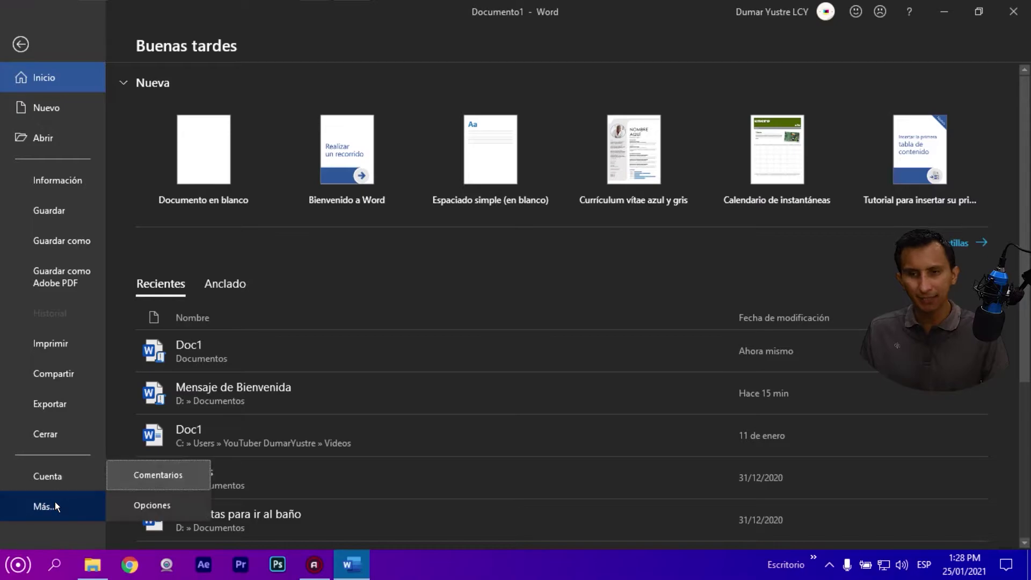
pyautogui.click(181, 504)
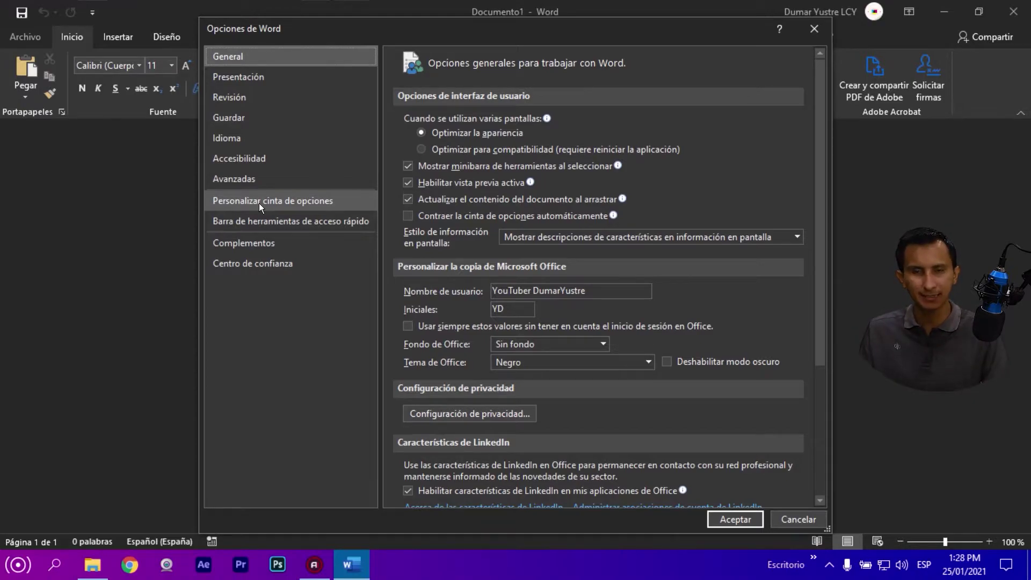
pyautogui.click(260, 204)
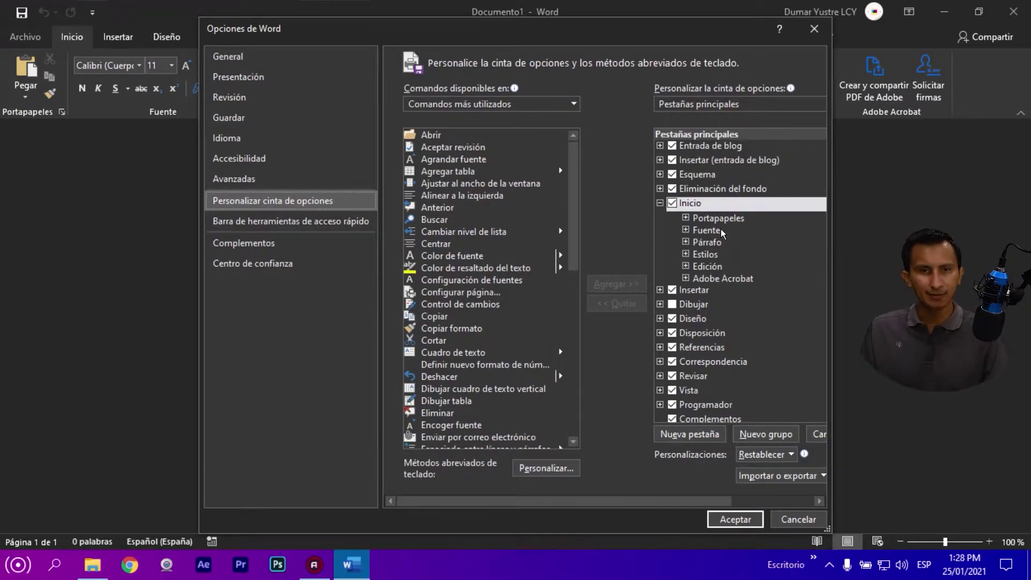
pyautogui.scroll(-1, 716, 278)
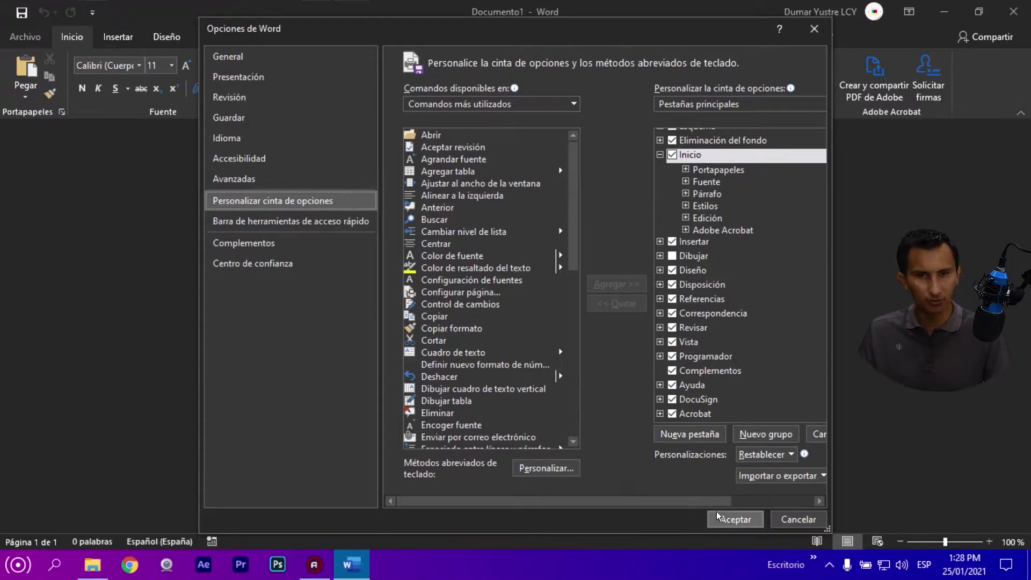
pyautogui.click(731, 522)
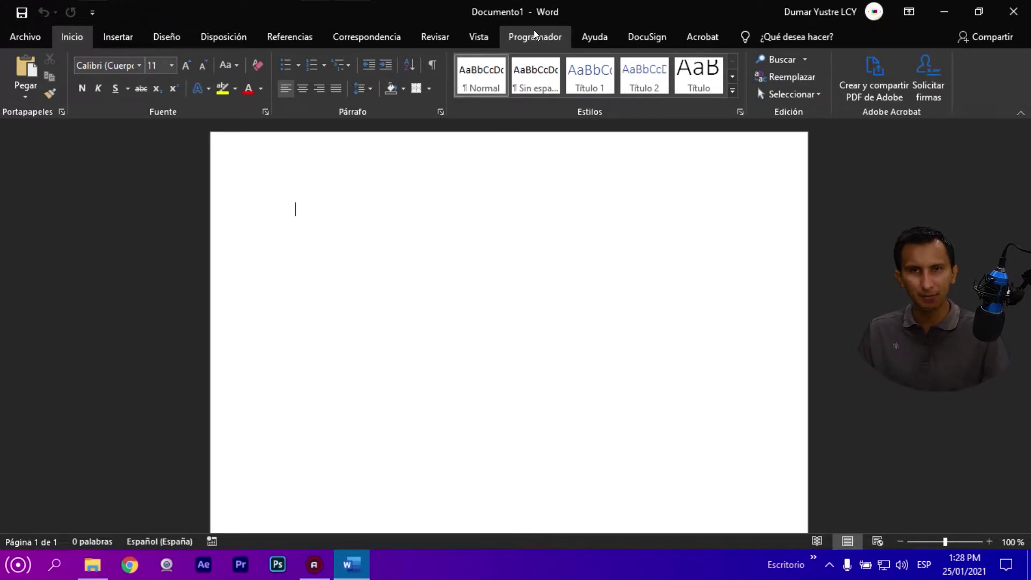
# Step: Launch Visual Basic from the Programador tab for Documento1
pyautogui.click(535, 34)
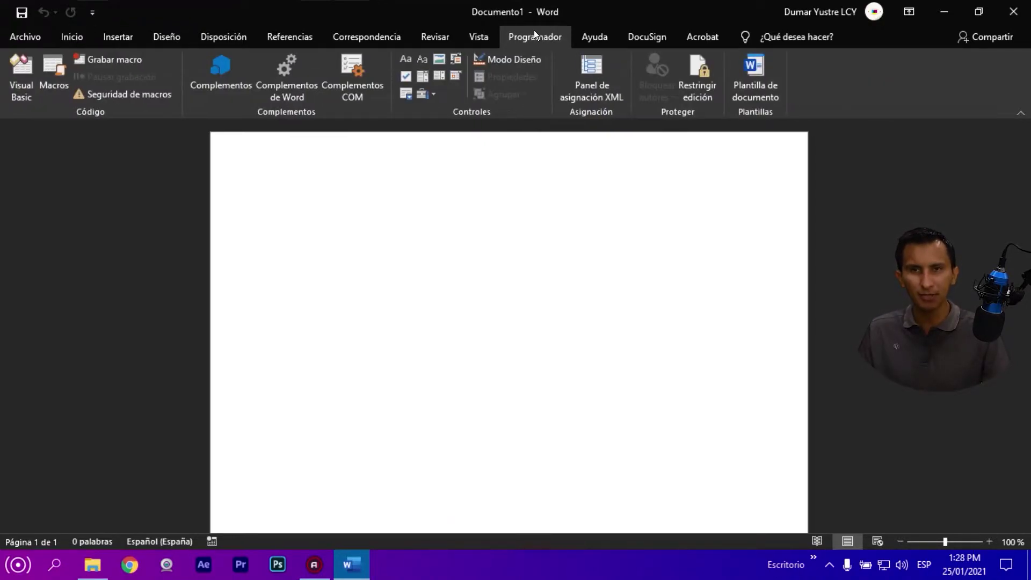
pyautogui.click(23, 75)
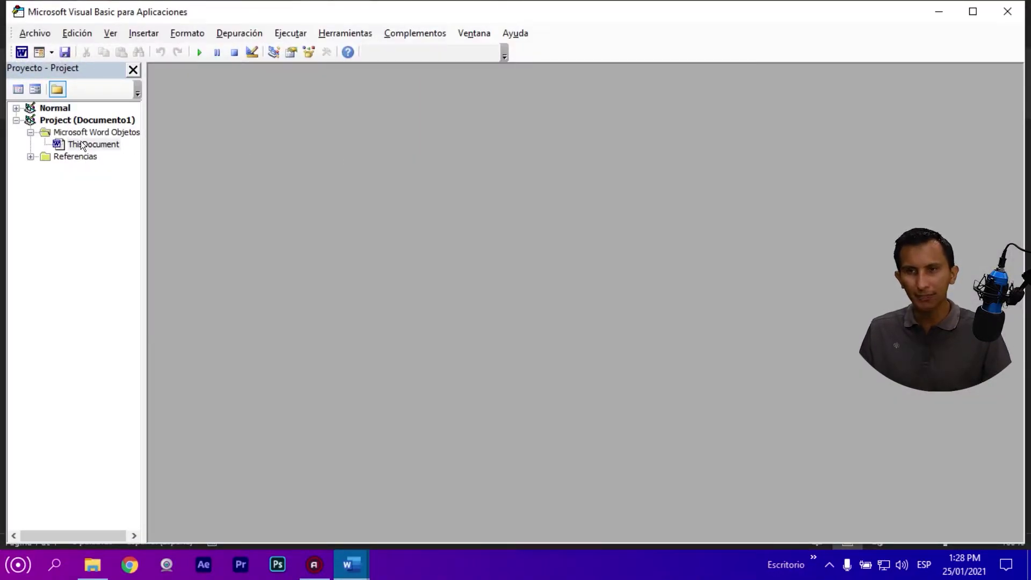
# Step: In ThisDocument's code, write Sub autonew() containing userform1.Show
pyautogui.doubleClick(80, 141)
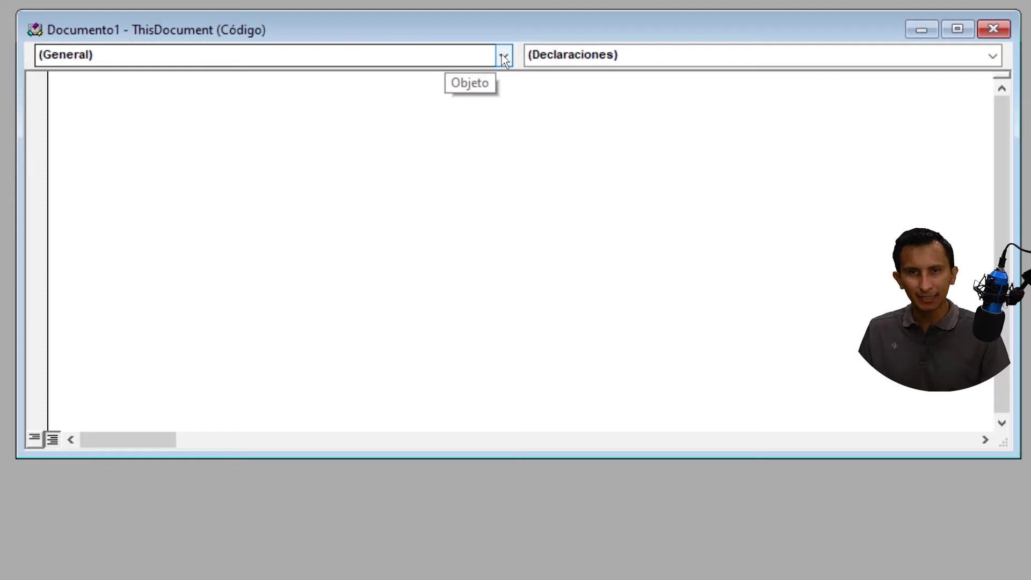
pyautogui.click(504, 57)
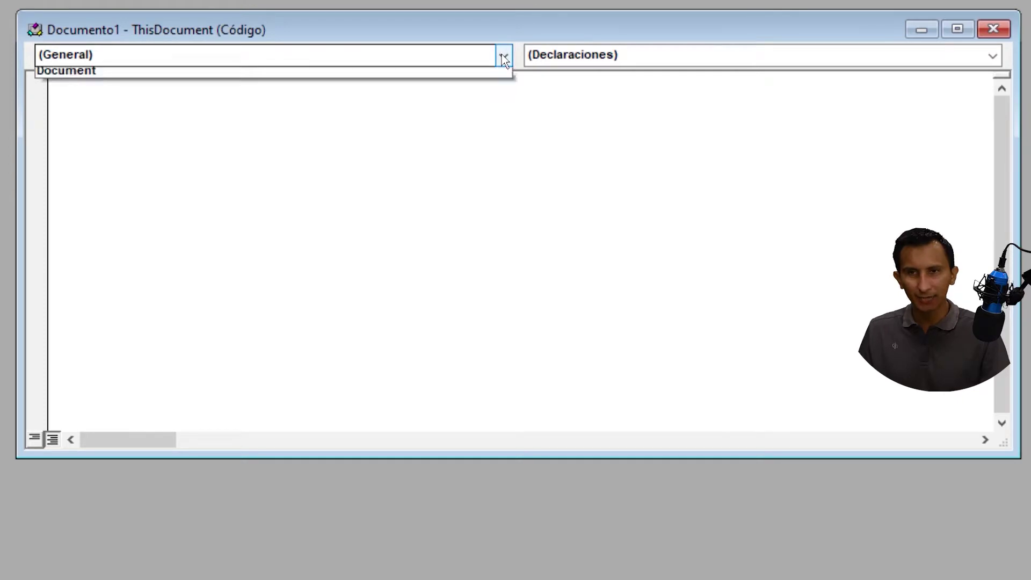
pyautogui.click(97, 75)
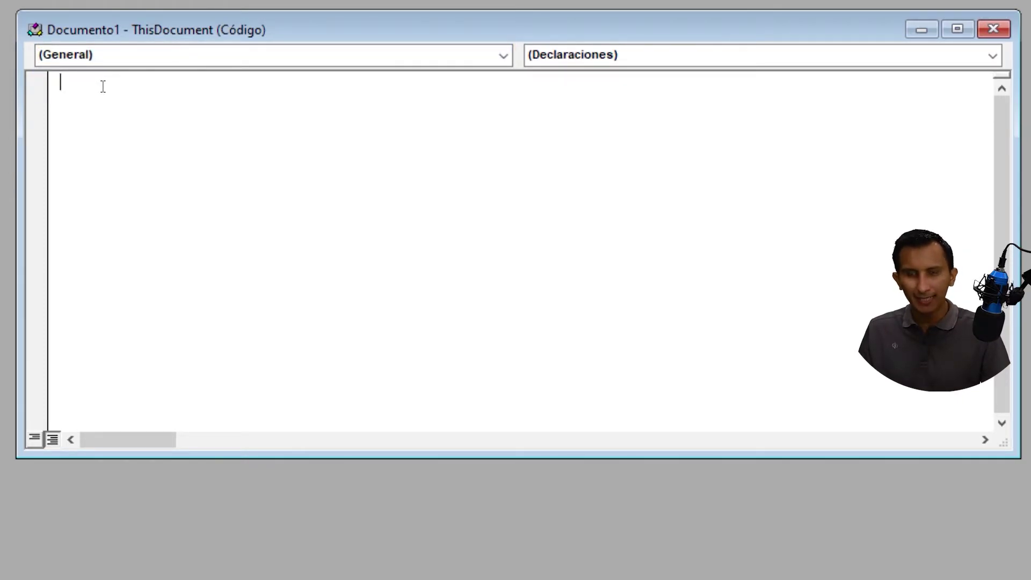
pyautogui.write('sub autonew(')
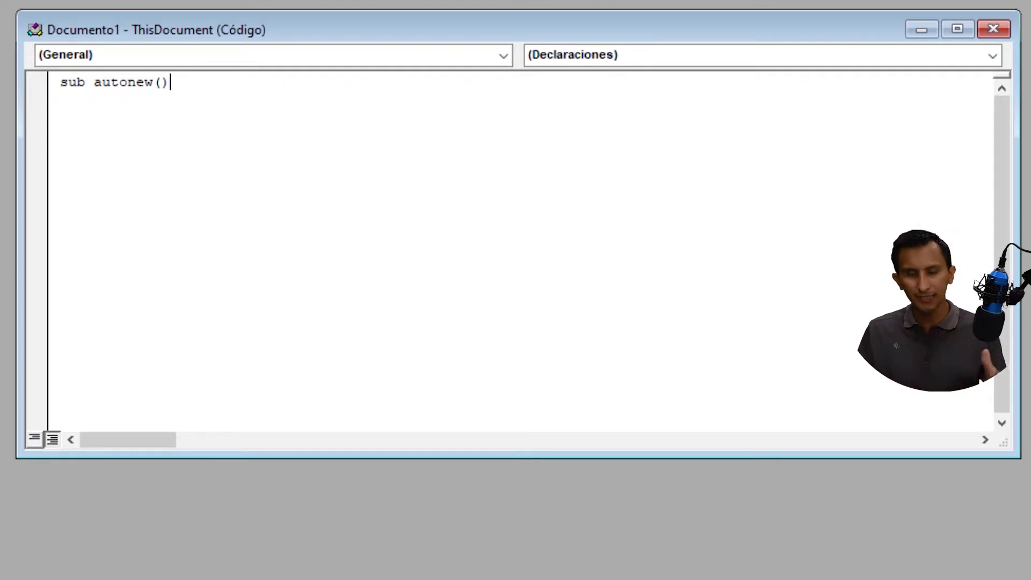
pyautogui.press('Return')
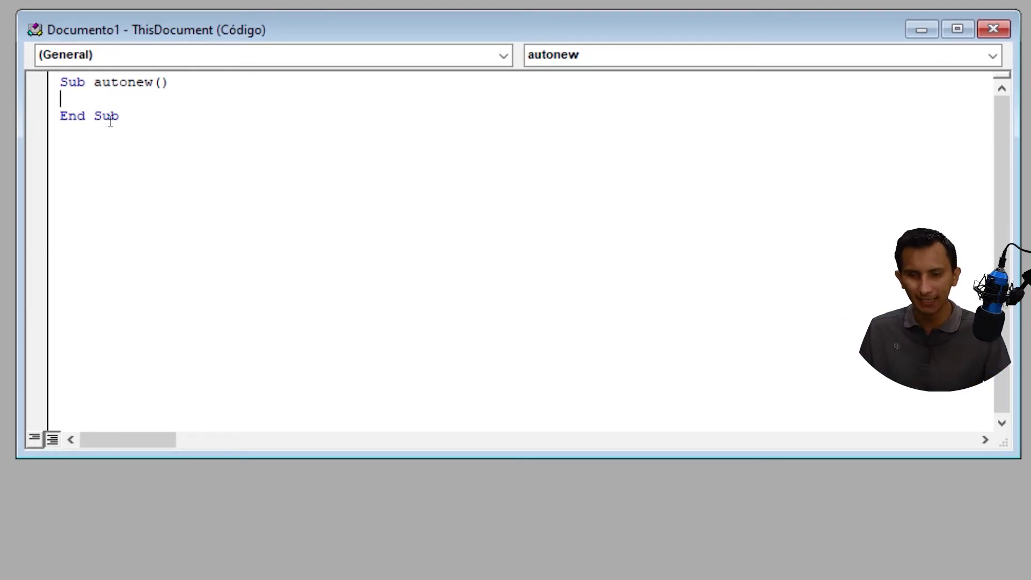
pyautogui.write('userf')
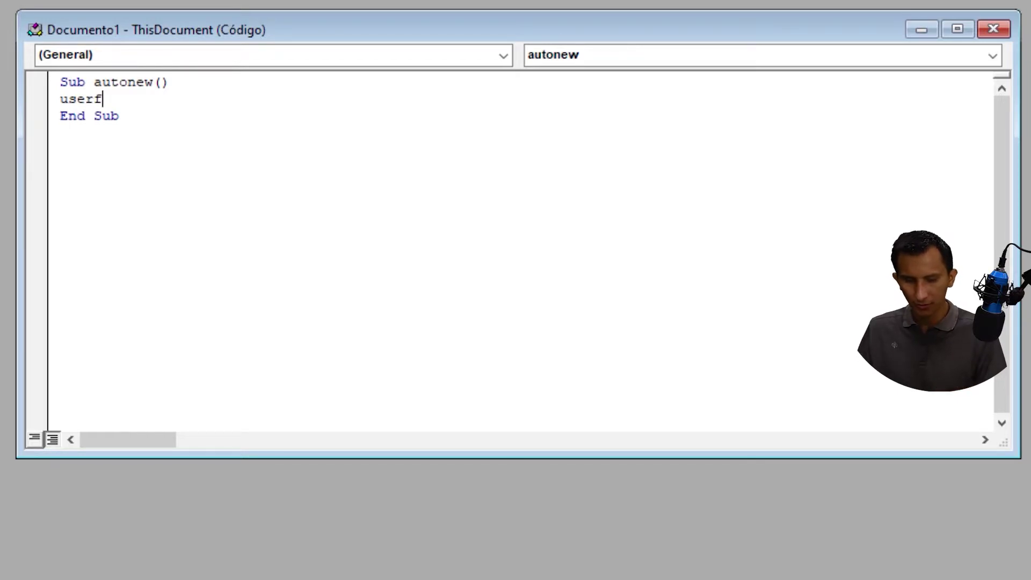
pyautogui.write('orm1.Show')
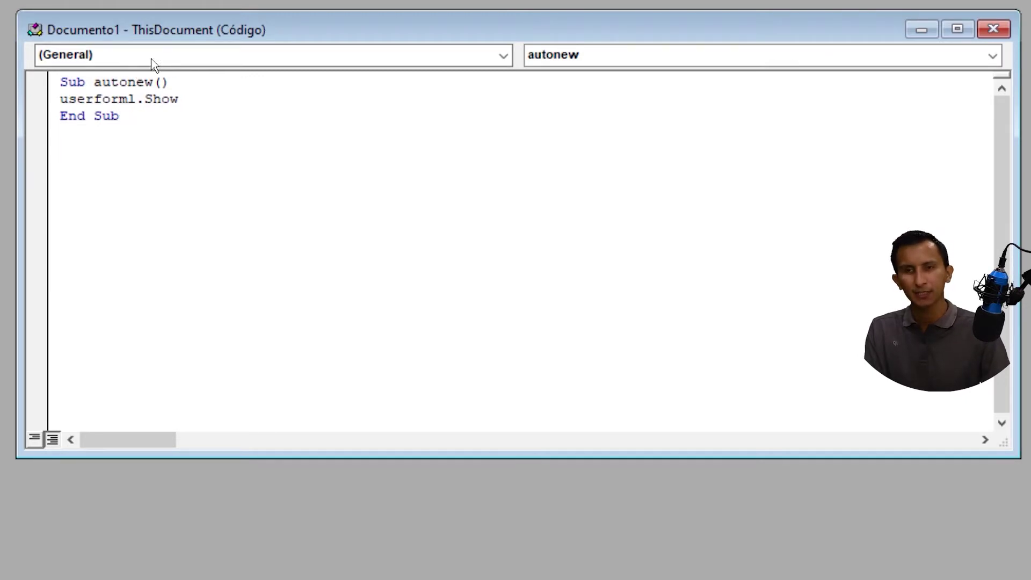
pyautogui.press('Return')
pyautogui.press('Return')
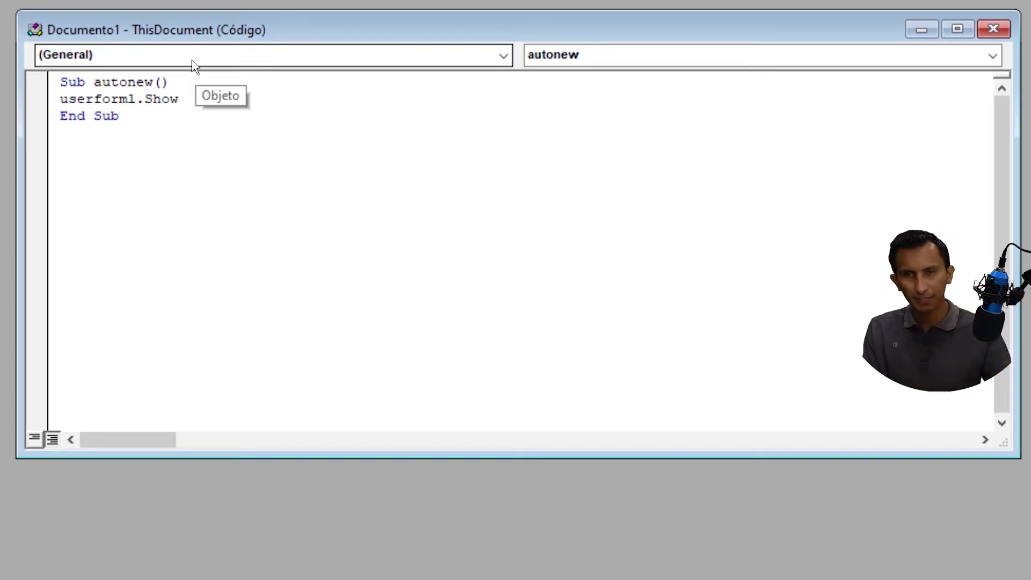
# Step: Pick Document in the Object box and Open in the Procedure box to add Document_Open
pyautogui.click(504, 57)
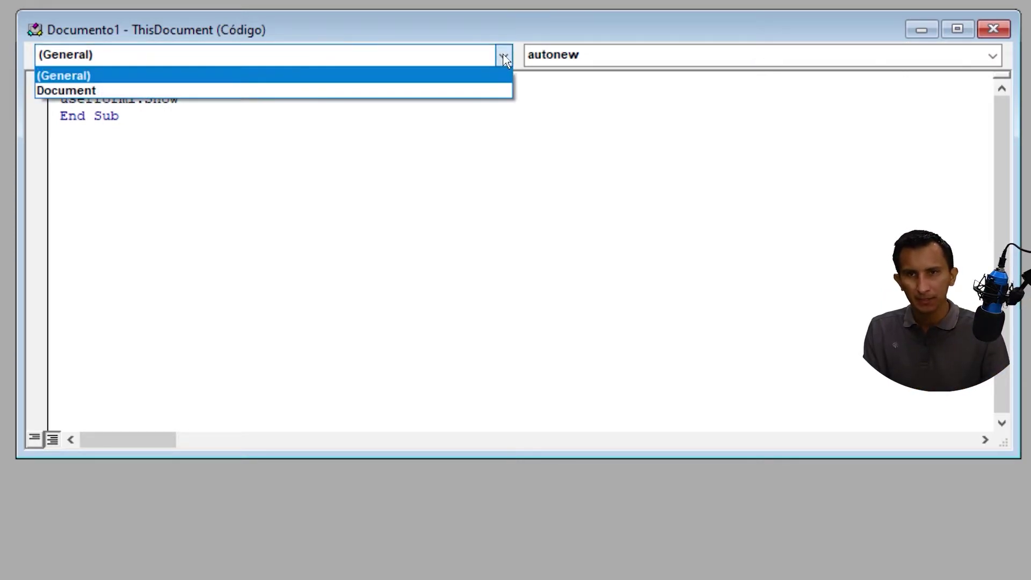
pyautogui.click(70, 144)
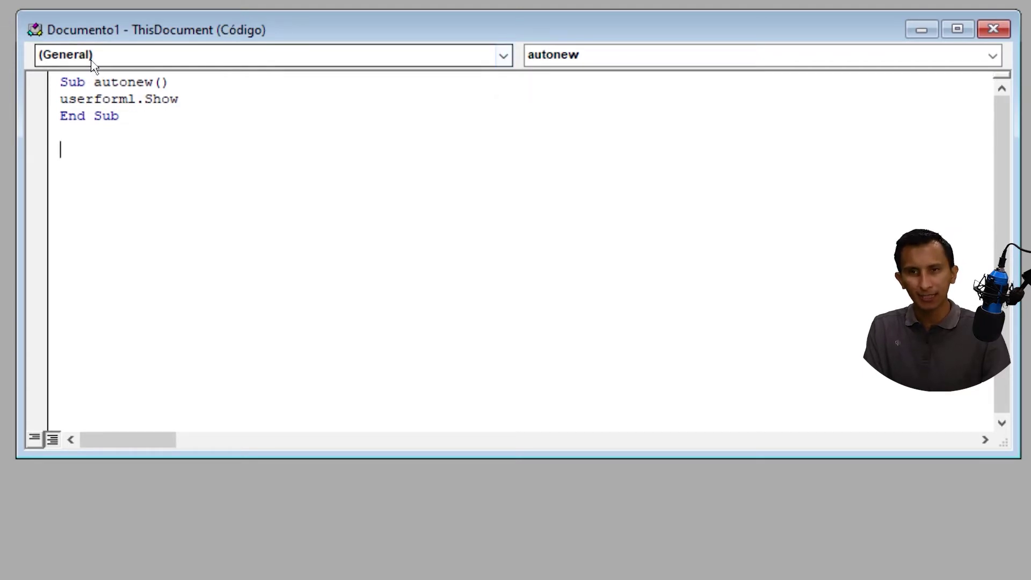
pyautogui.click(505, 56)
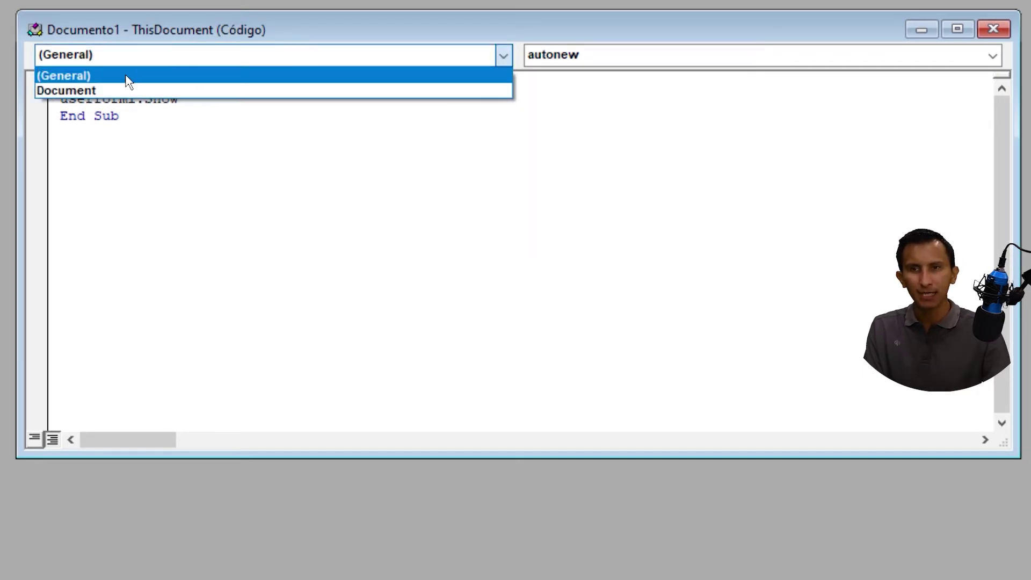
pyautogui.click(100, 89)
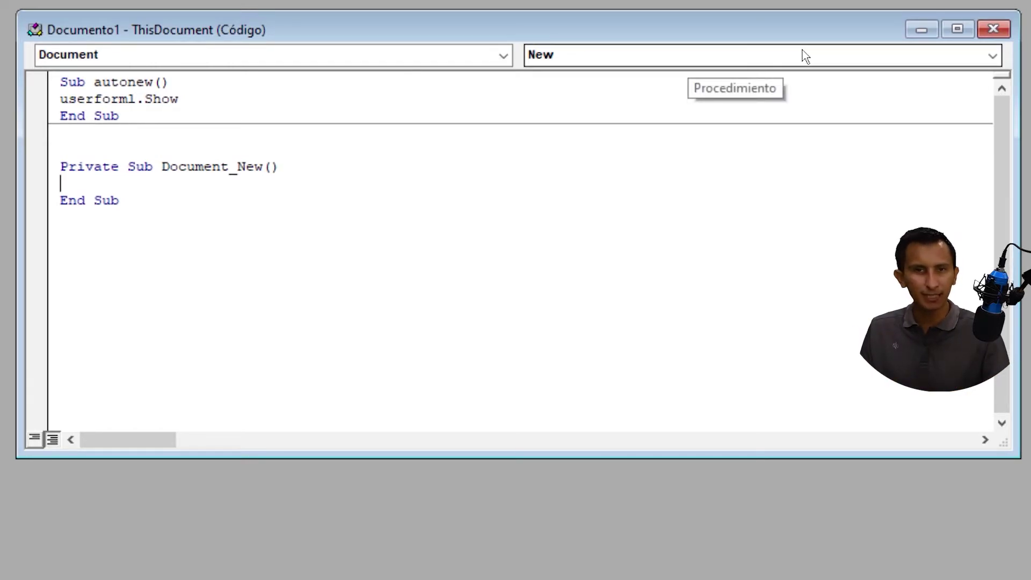
pyautogui.click(990, 55)
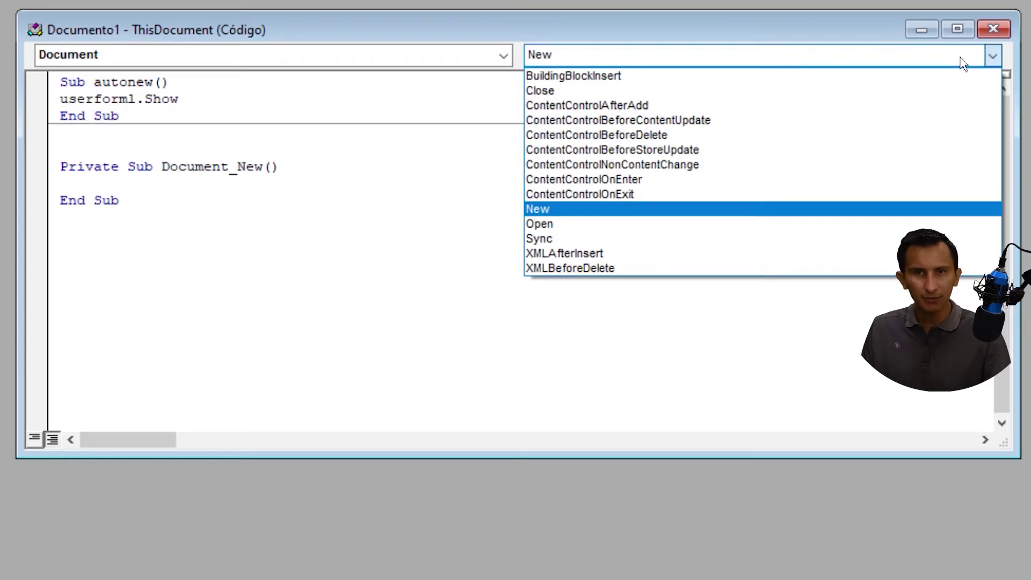
pyautogui.click(591, 224)
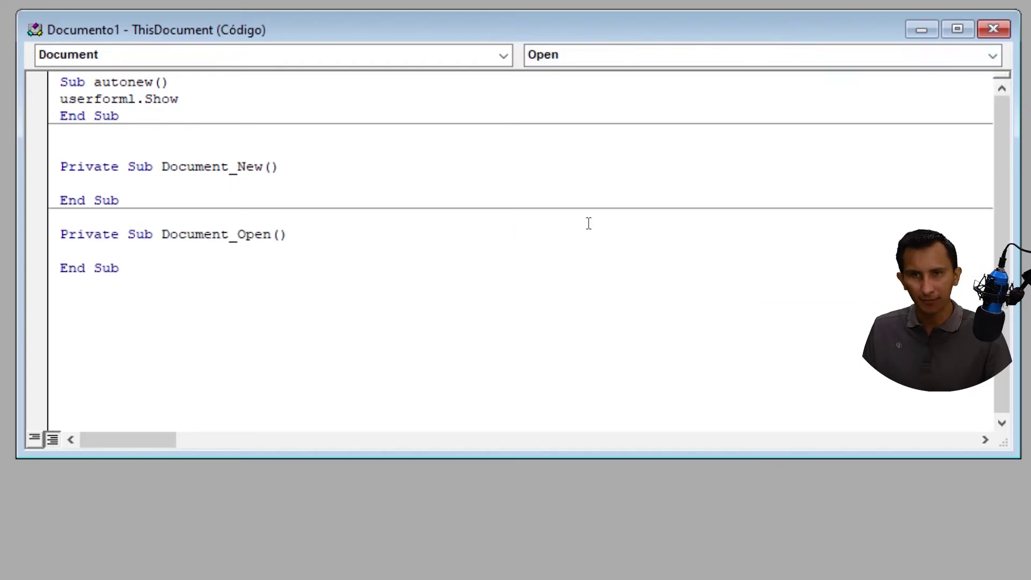
# Step: Delete the Document_New stub and drop Private from the Document_Open declaration
pyautogui.moveTo(119, 200); pyautogui.dragTo(58, 162)
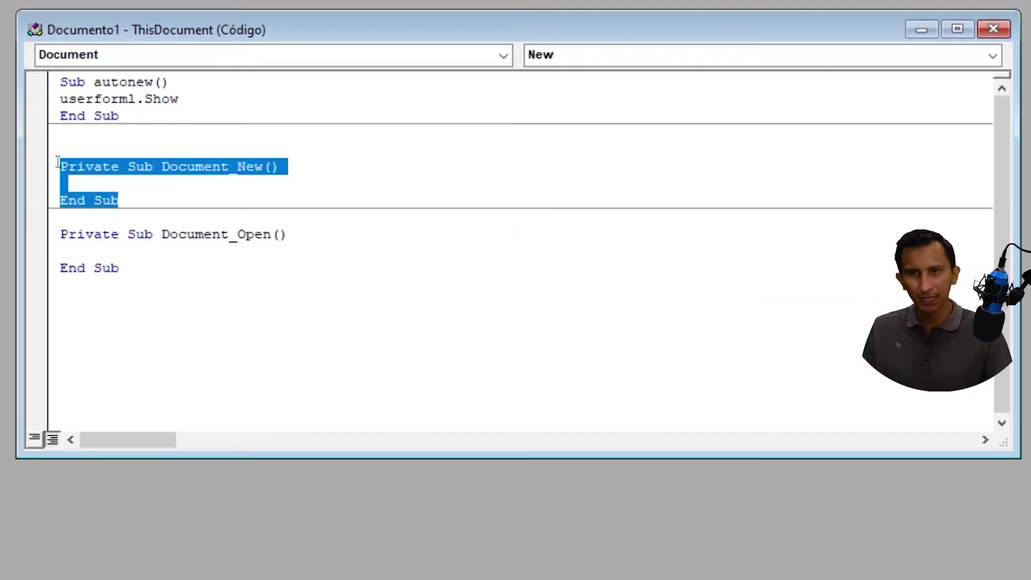
pyautogui.press('Delete')
pyautogui.press('BackSpace')
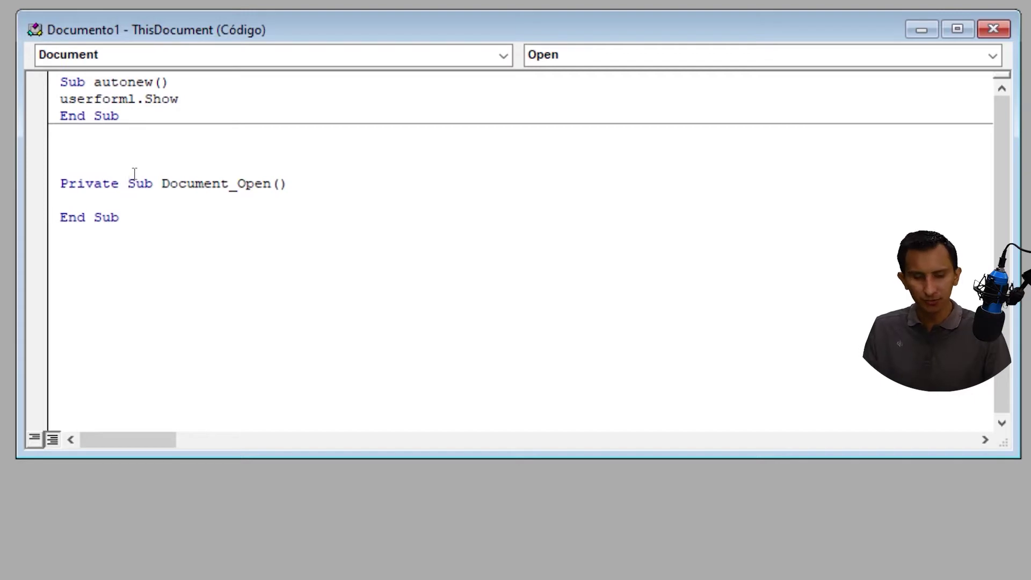
pyautogui.press('BackSpace')
pyautogui.press('BackSpace')
pyautogui.press('BackSpace')
pyautogui.press('BackSpace')
pyautogui.press('BackSpace')
pyautogui.press('BackSpace')
pyautogui.press('BackSpace')
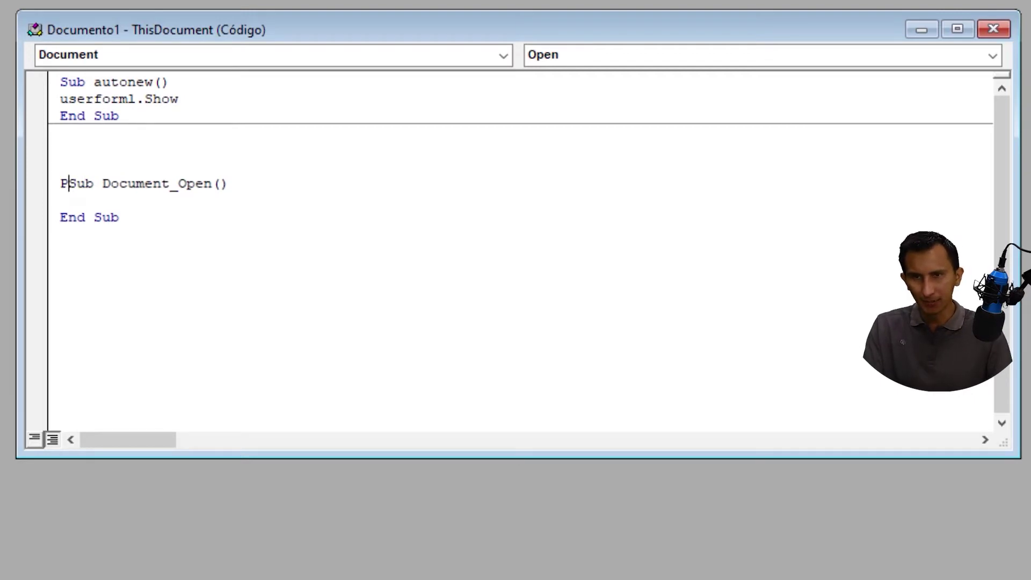
pyautogui.press('BackSpace')
pyautogui.press('BackSpace')
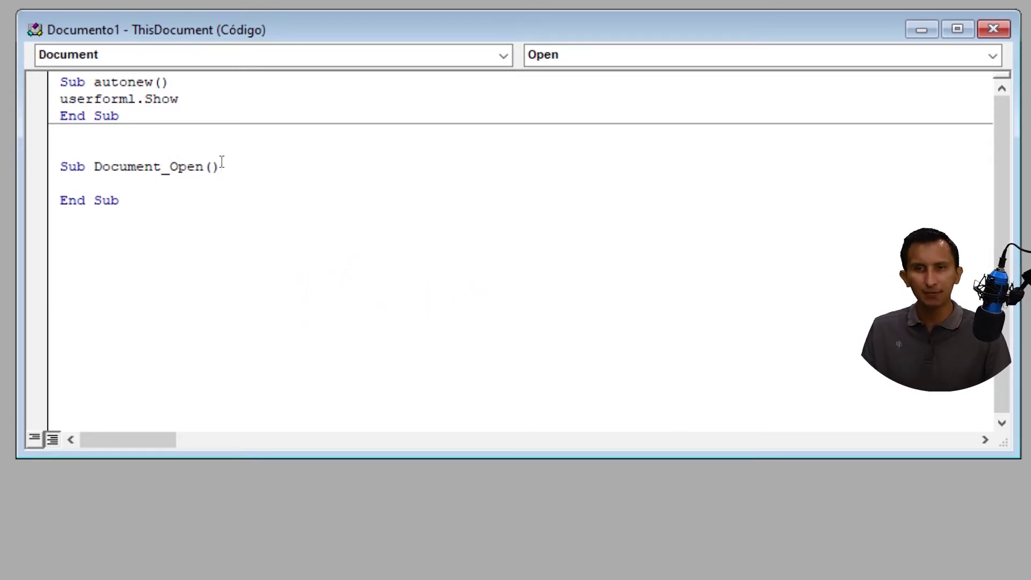
pyautogui.click(85, 180)
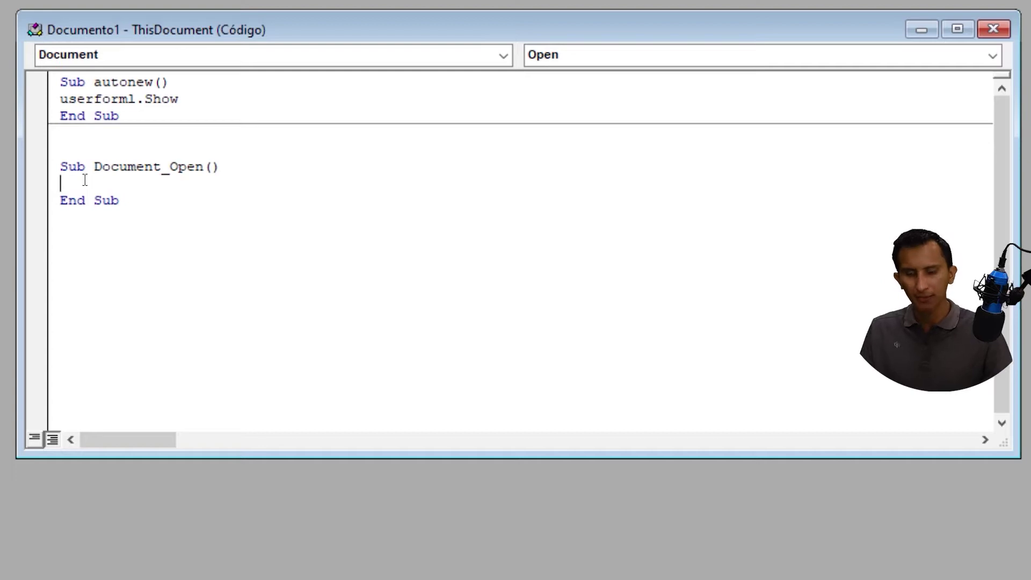
# Step: Type msgbox ("Bienvenidos") + as the body of Document_Open
pyautogui.write('msg')
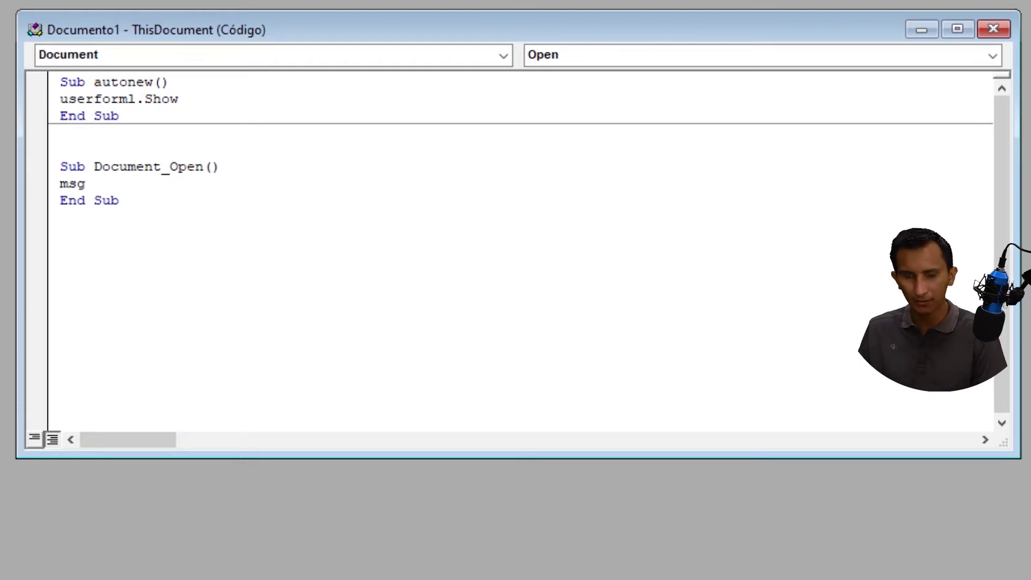
pyautogui.write('bo')
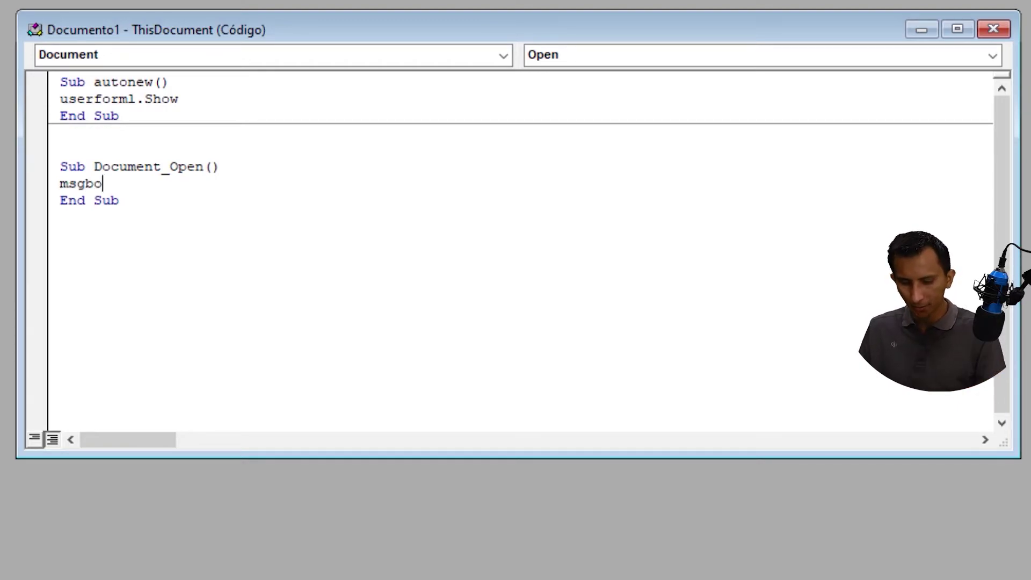
pyautogui.write('x ')
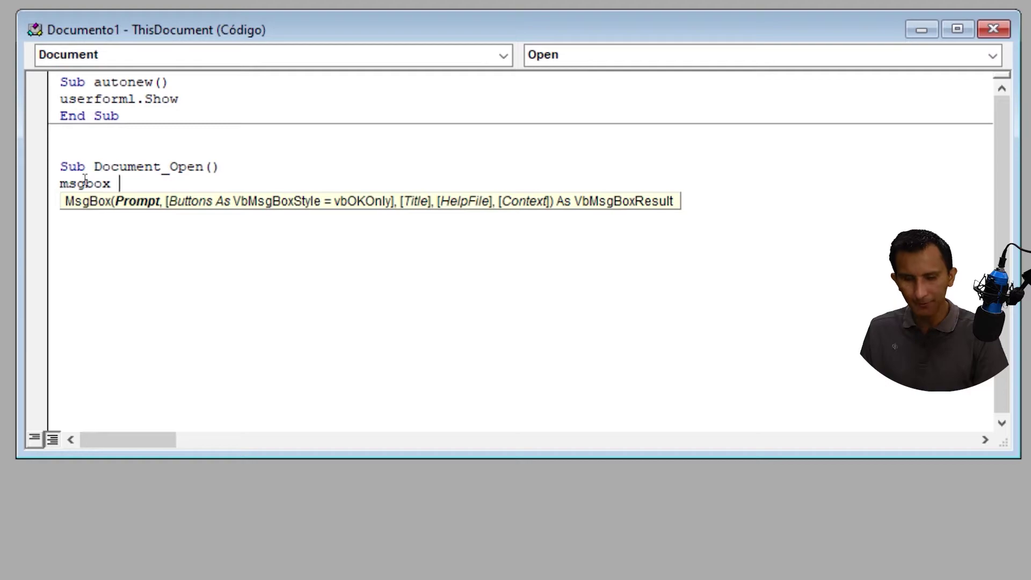
pyautogui.write('(')
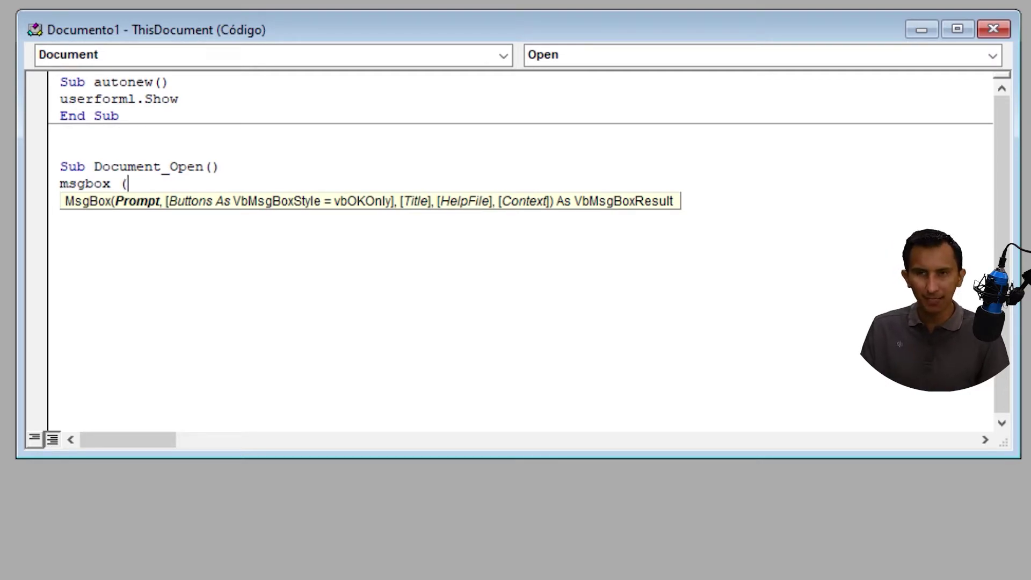
pyautogui.write(')')
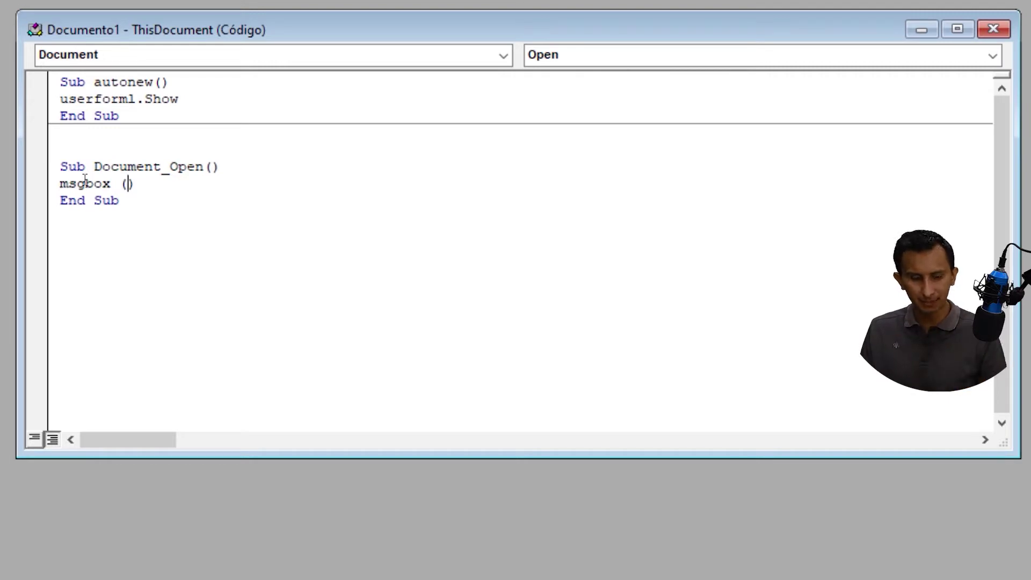
pyautogui.write('""')
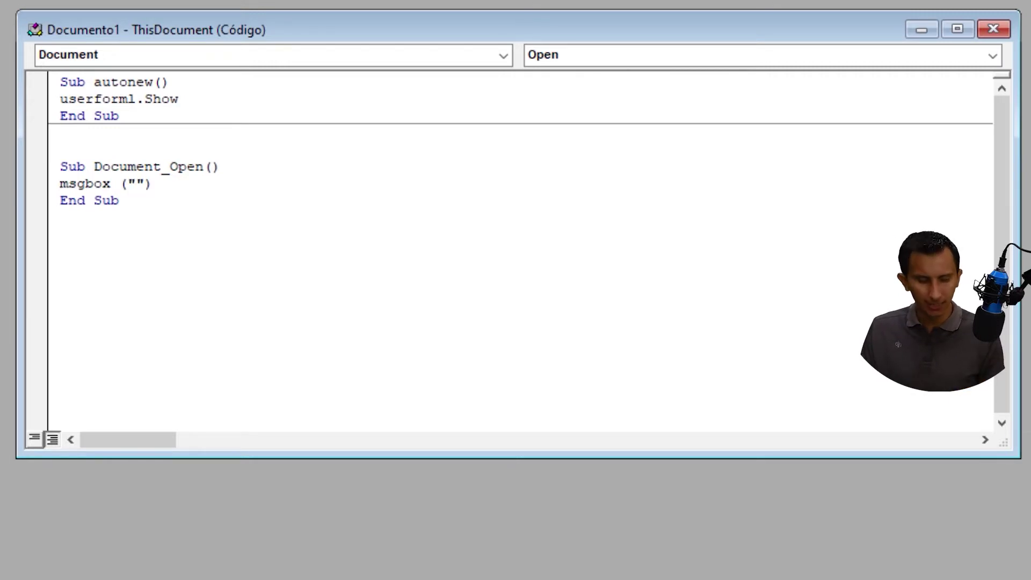
pyautogui.press('Left')
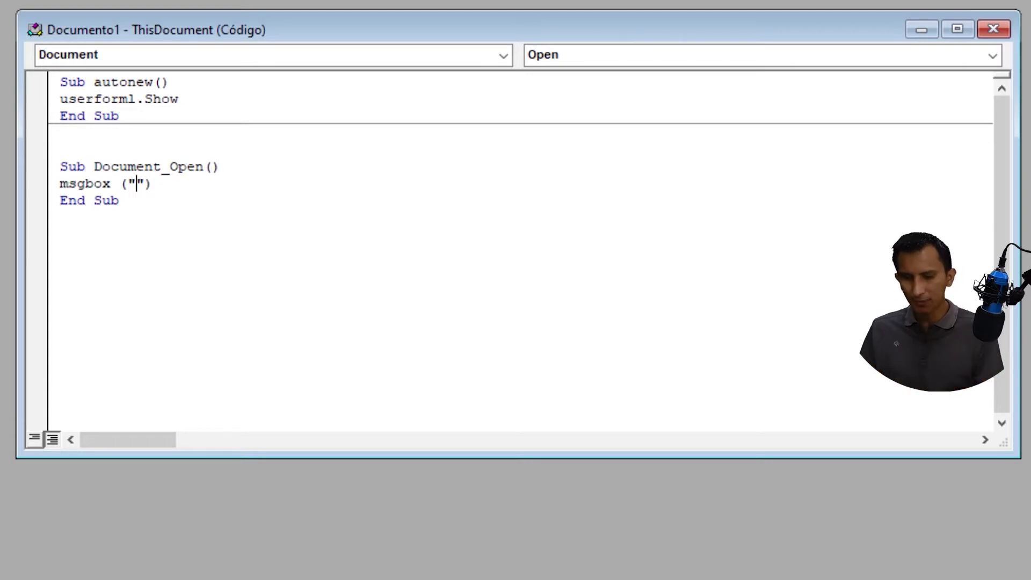
pyautogui.write('Bie')
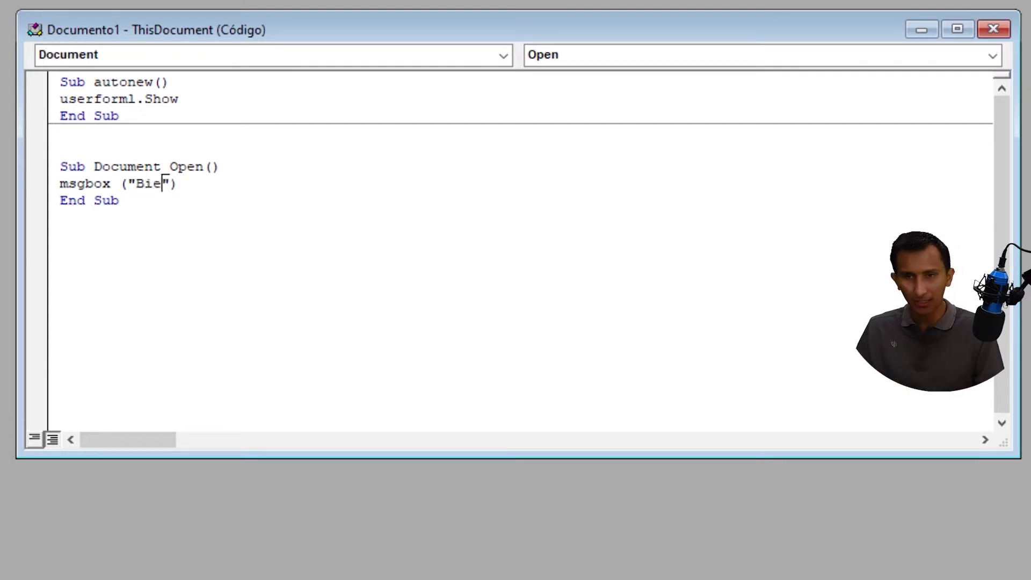
pyautogui.write('n')
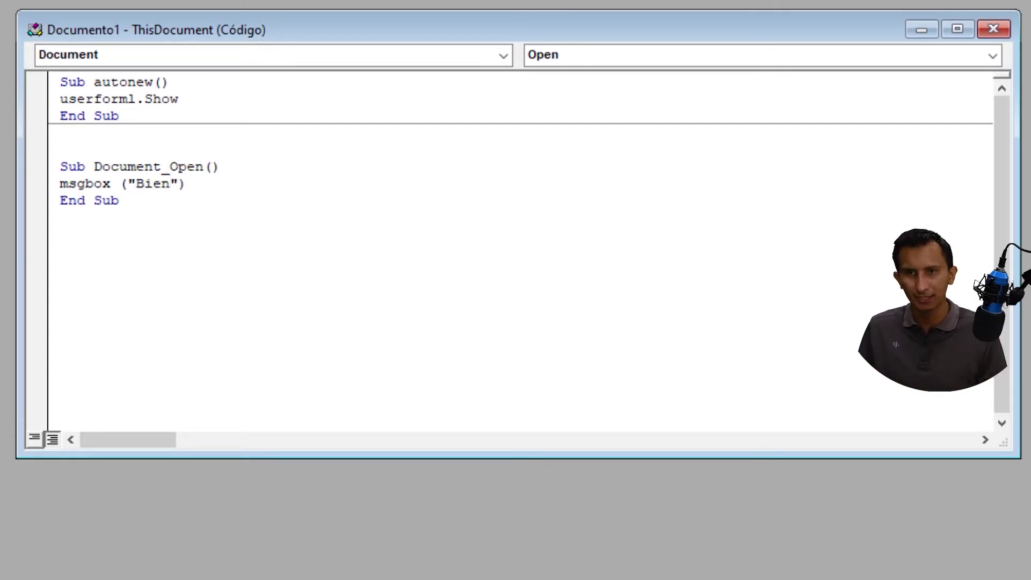
pyautogui.write('veni')
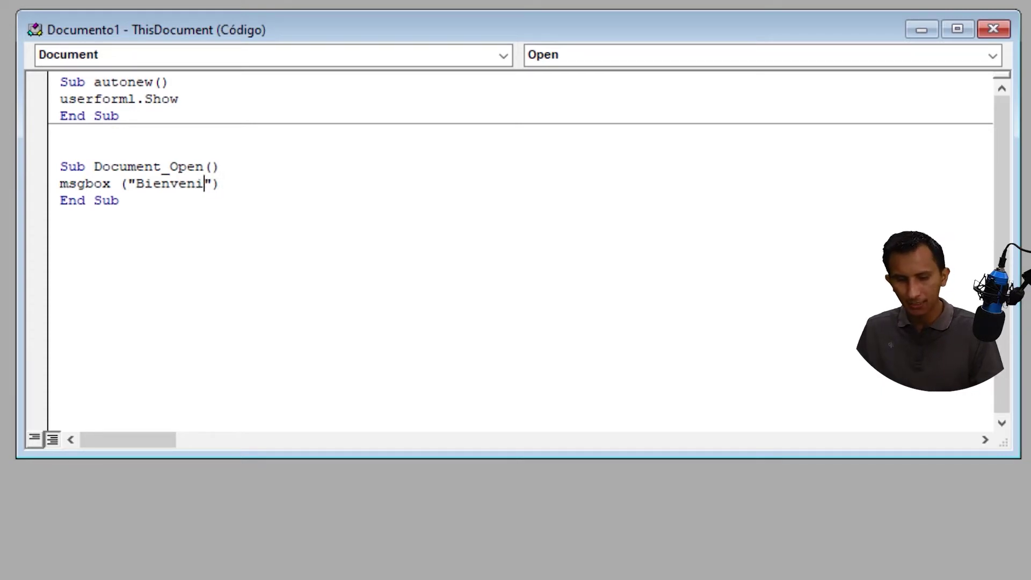
pyautogui.write('dos')
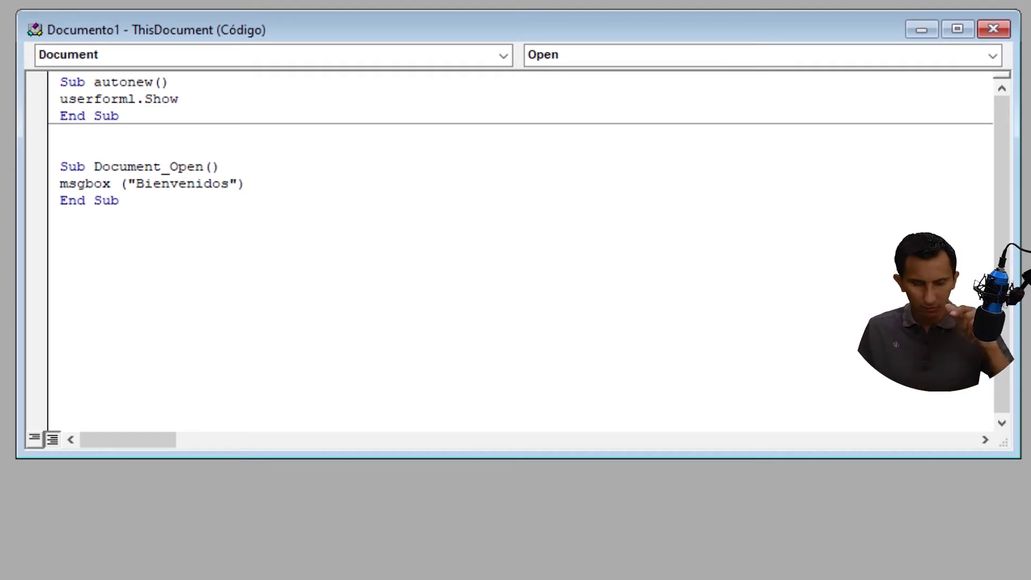
pyautogui.click(230, 183)
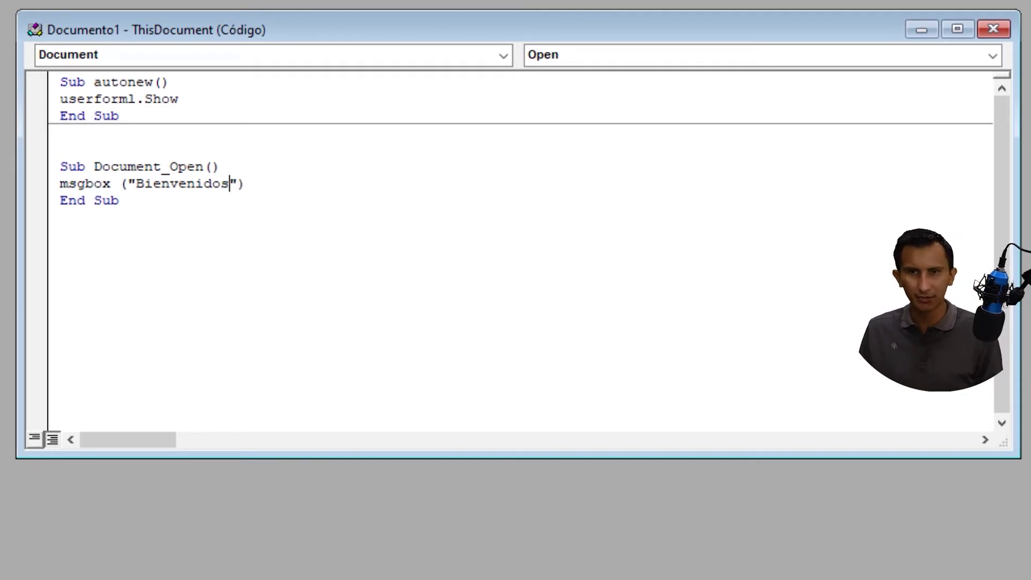
pyautogui.press('Right')
pyautogui.press('Right')
pyautogui.press('Right')
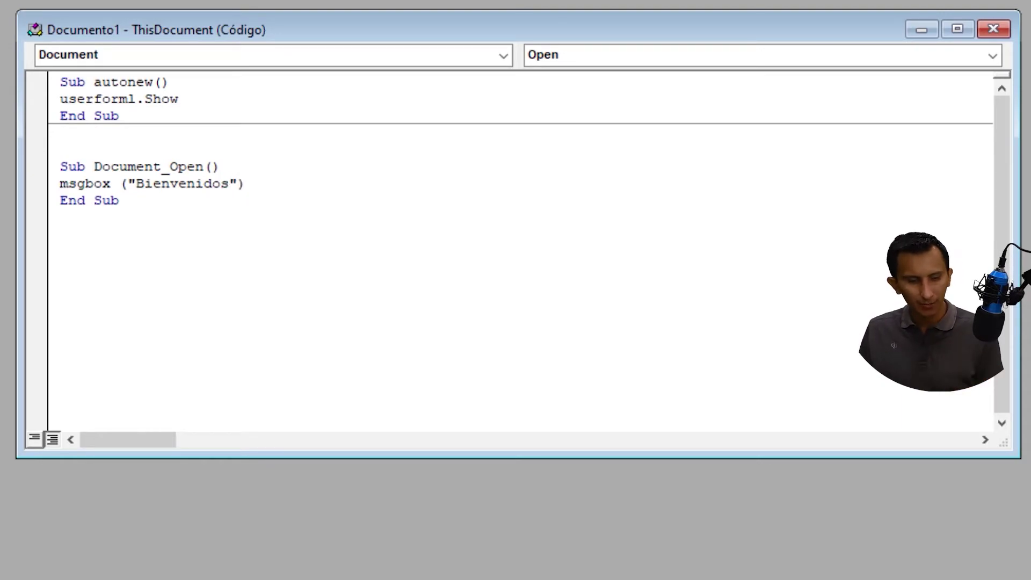
pyautogui.write(' +')
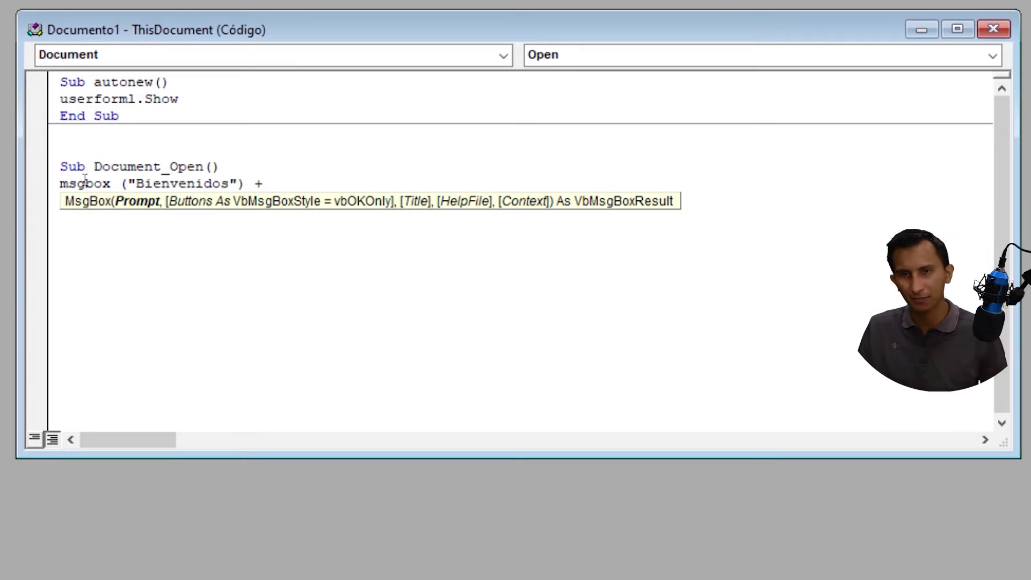
# Step: Append chr(13) + chr(10) & after ("Bienvenidos") + on the msgbox line
pyautogui.write('c')
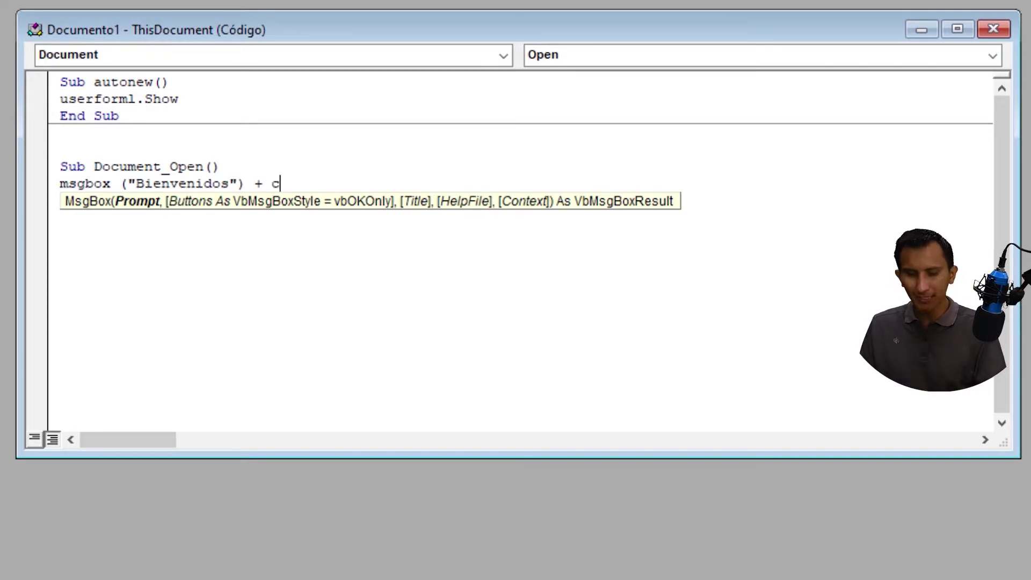
pyautogui.write('hr')
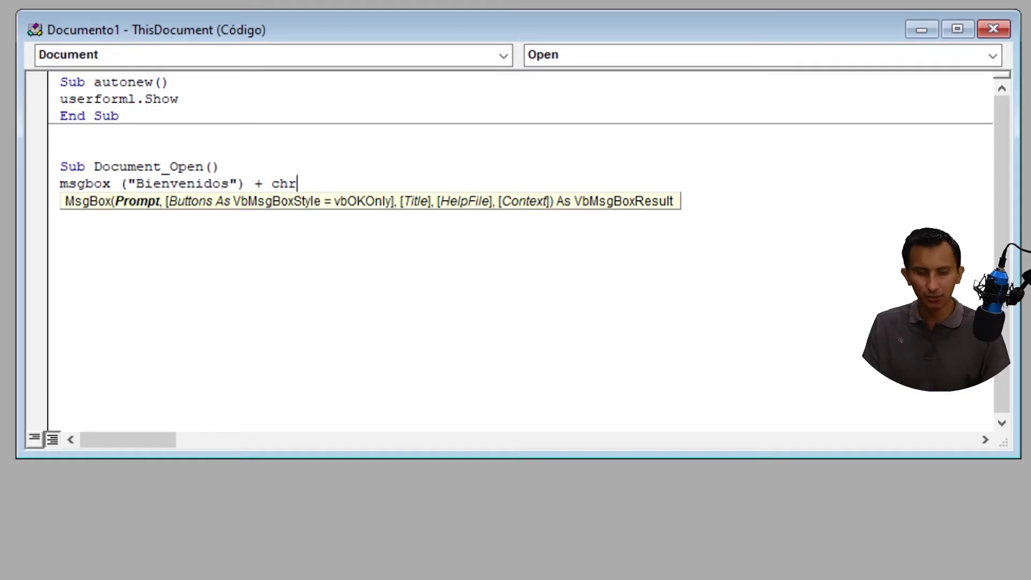
pyautogui.write('()')
pyautogui.press('Left')
pyautogui.write('13')
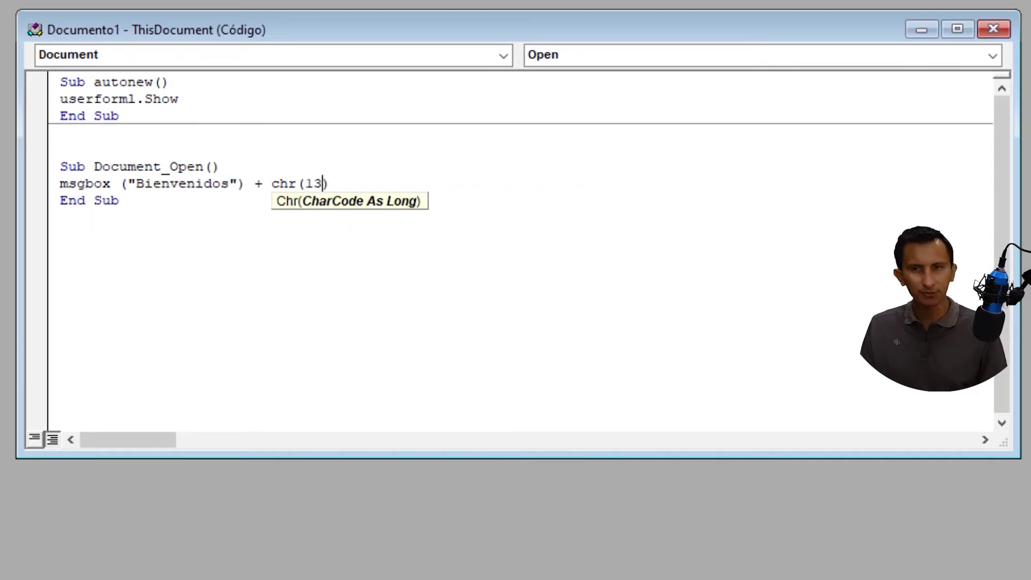
pyautogui.press('Right')
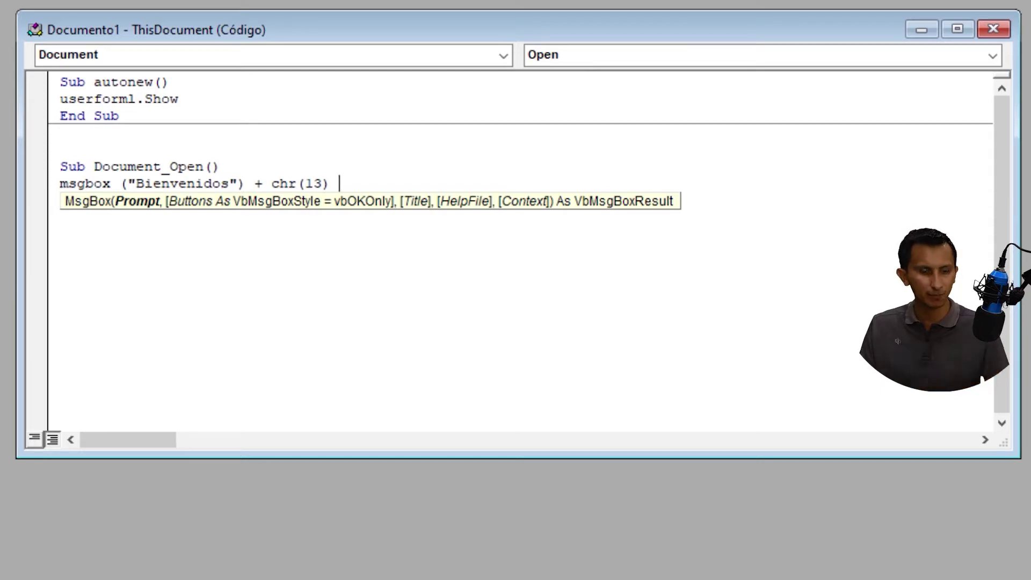
pyautogui.write('+ c')
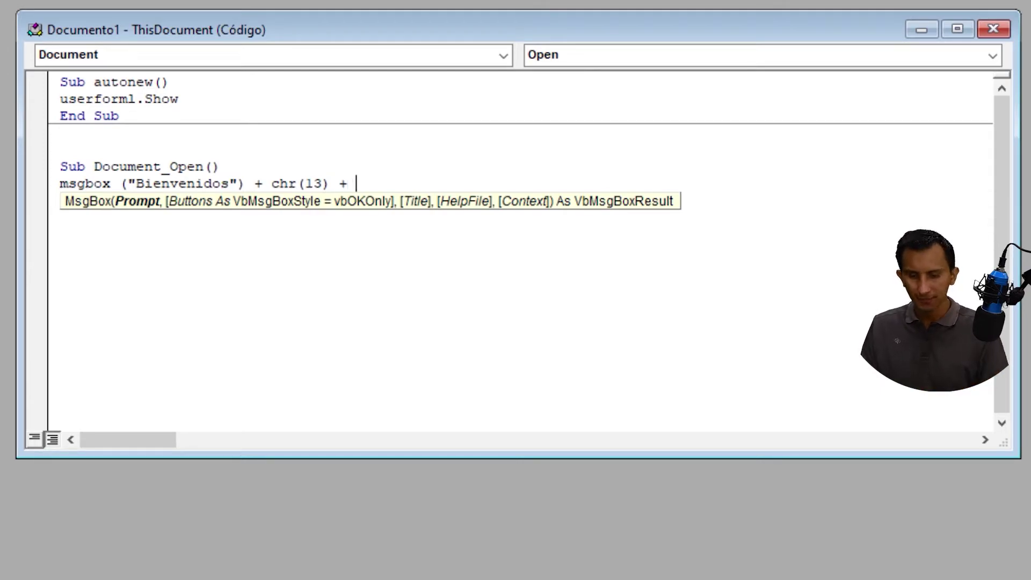
pyautogui.write('hr')
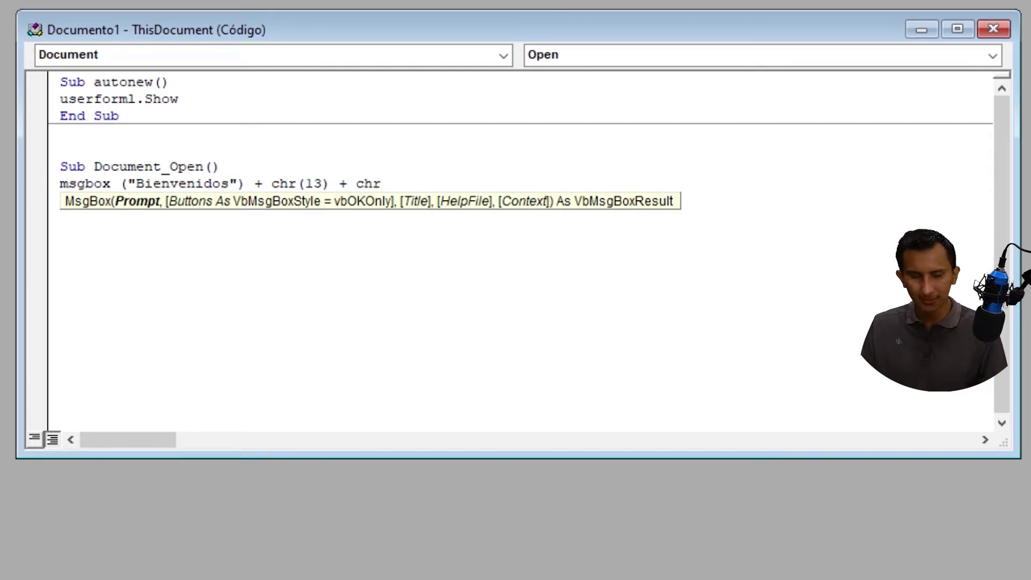
pyautogui.write('(')
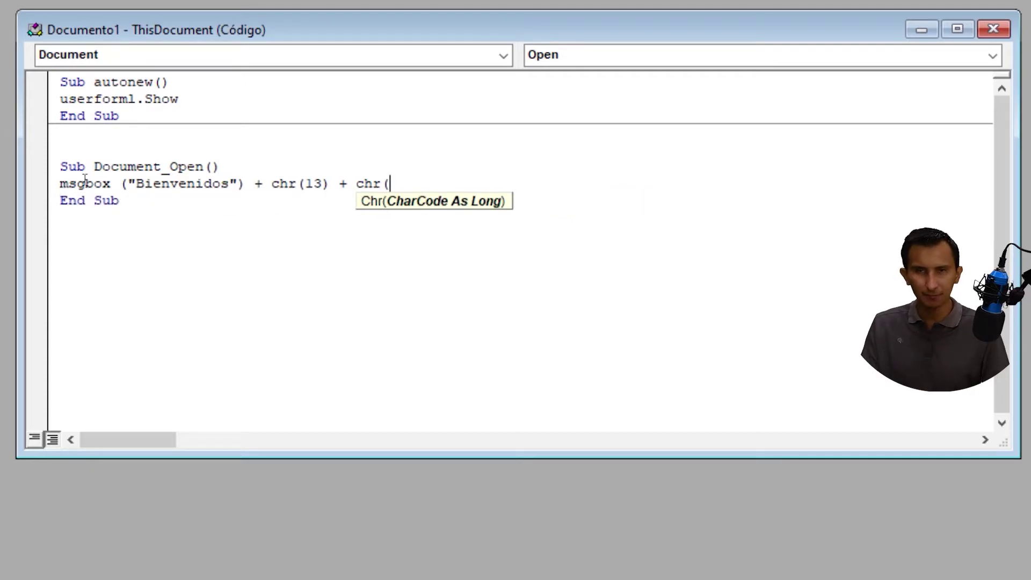
pyautogui.write(')')
pyautogui.press('Left')
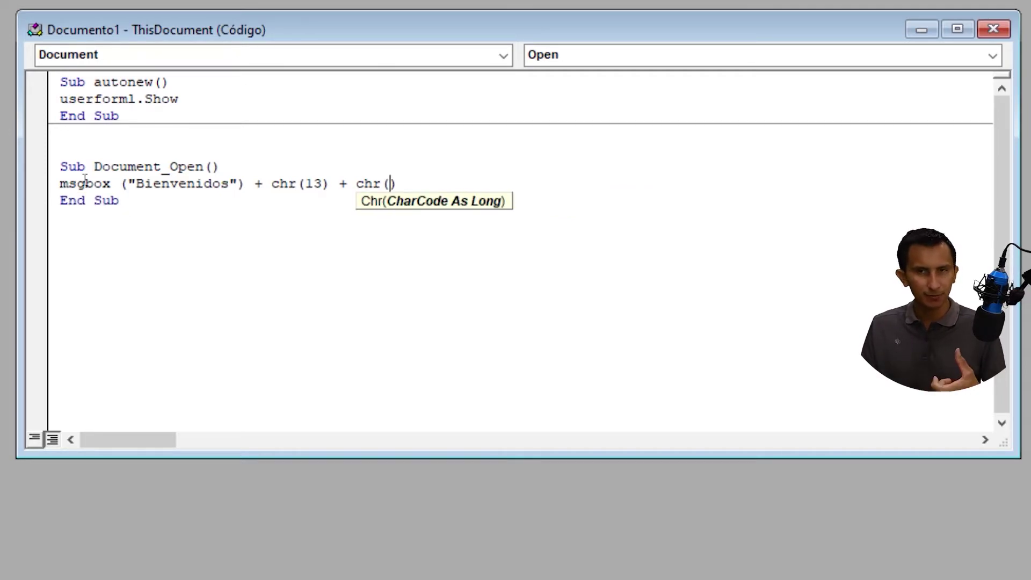
pyautogui.write('10')
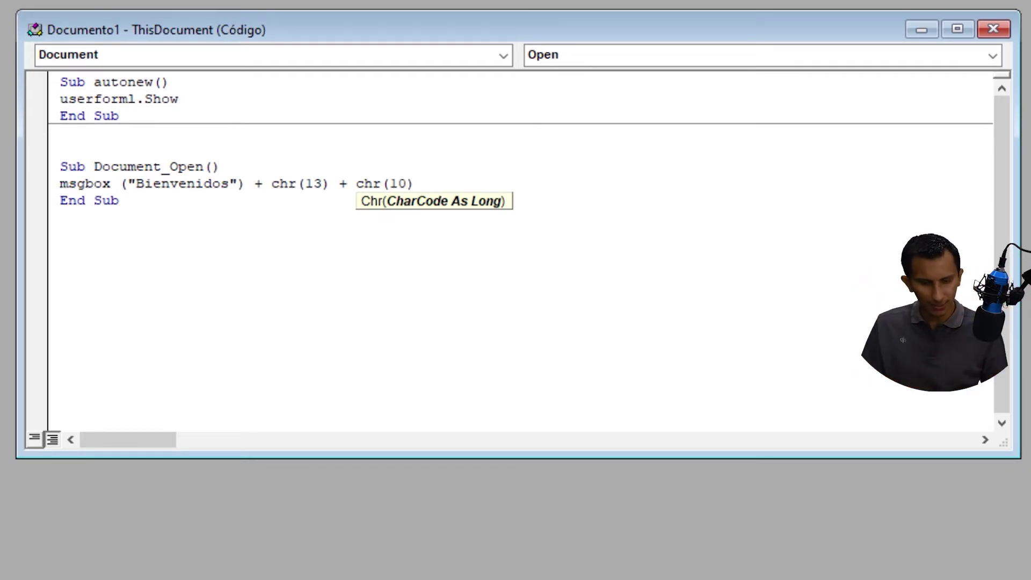
pyautogui.press('End')
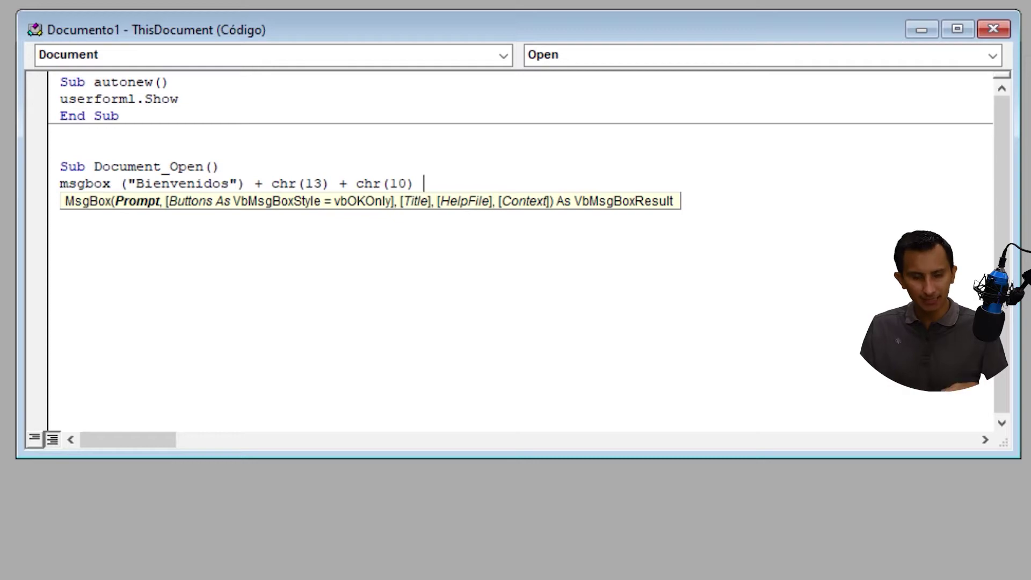
pyautogui.write('&')
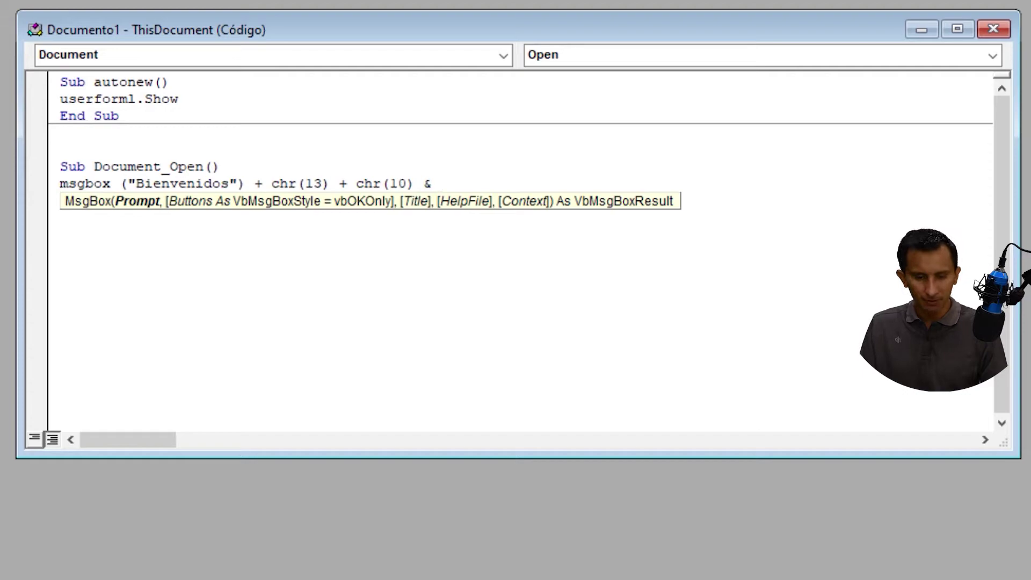
# Step: Append the author's name in quotes to the msgbox line
pyautogui.write('""')
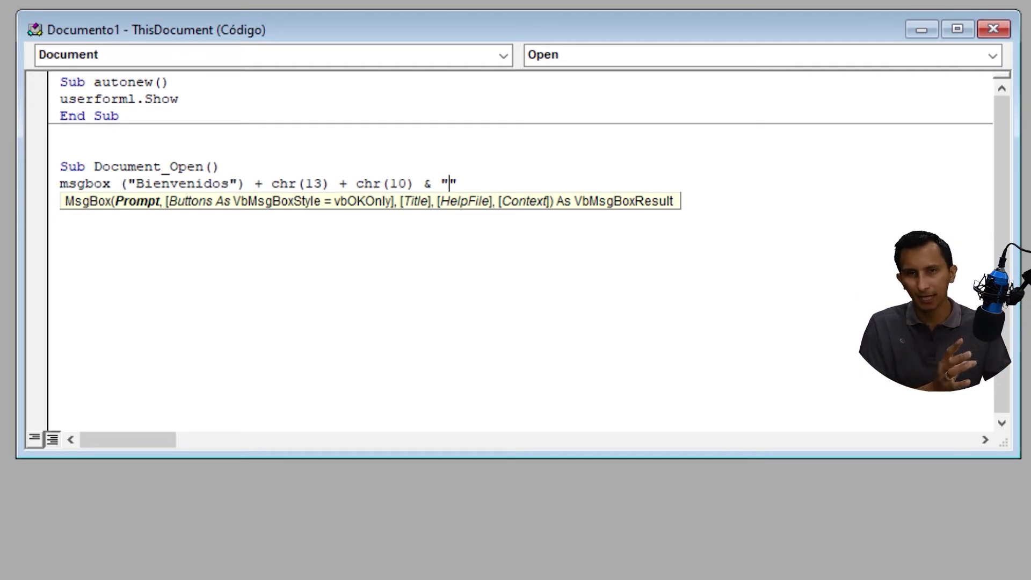
pyautogui.write('Du')
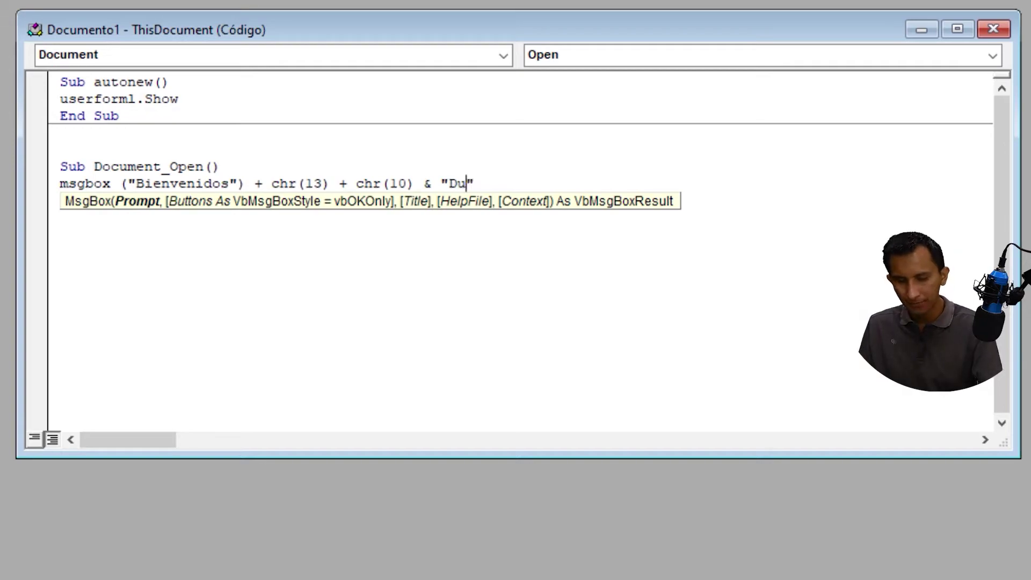
pyautogui.write('mar ')
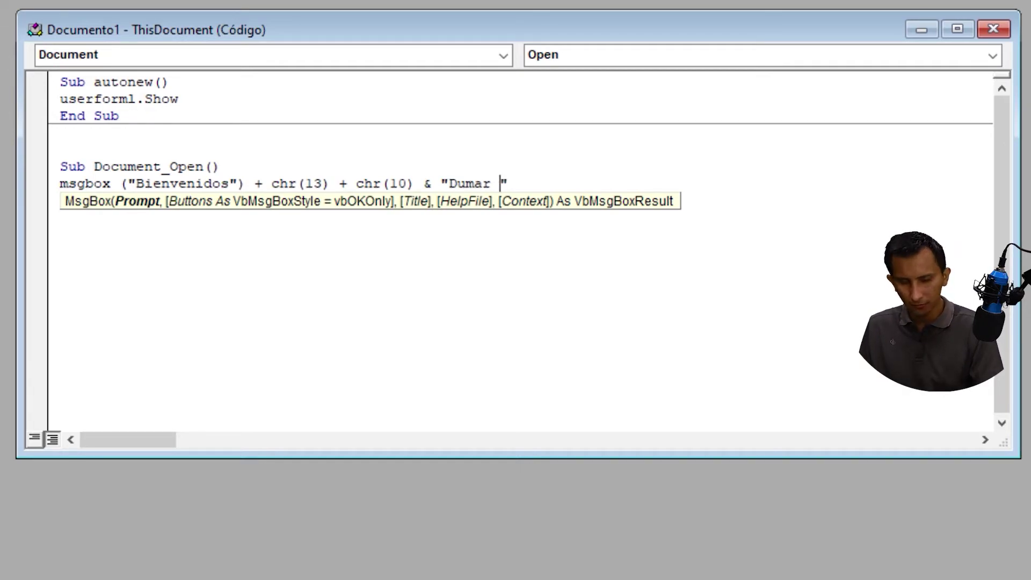
pyautogui.write('Yustre')
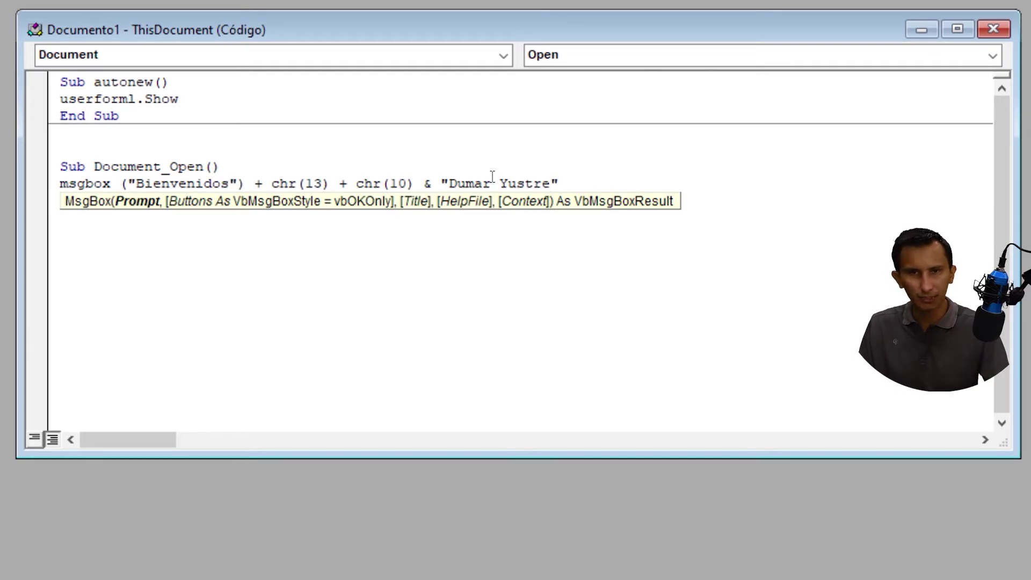
pyautogui.click(546, 177)
pyautogui.click(578, 177)
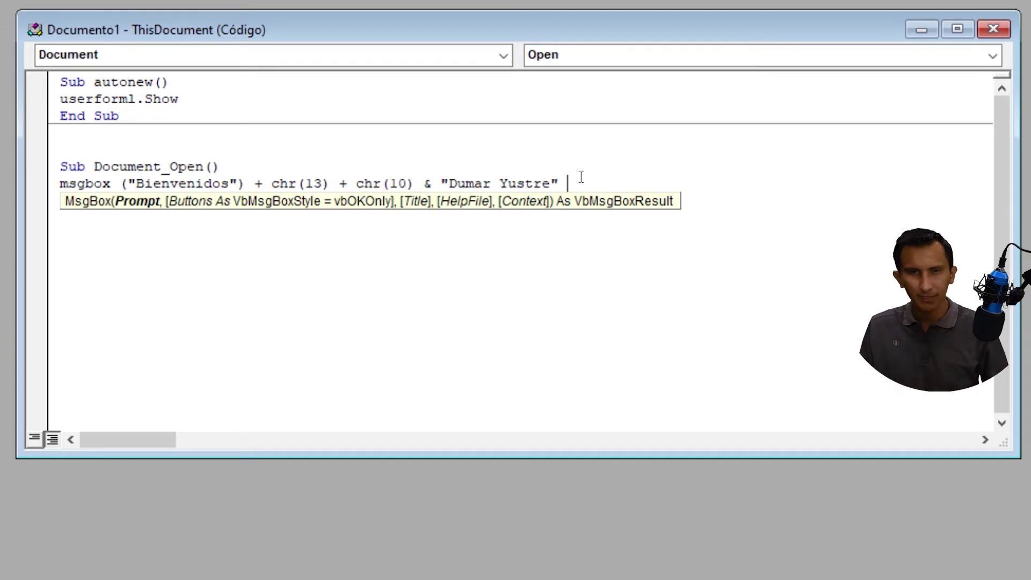
# Step: Add + Chr(13) + Chr(10) after the name and remove the blank line before End Sub
pyautogui.write('+ ')
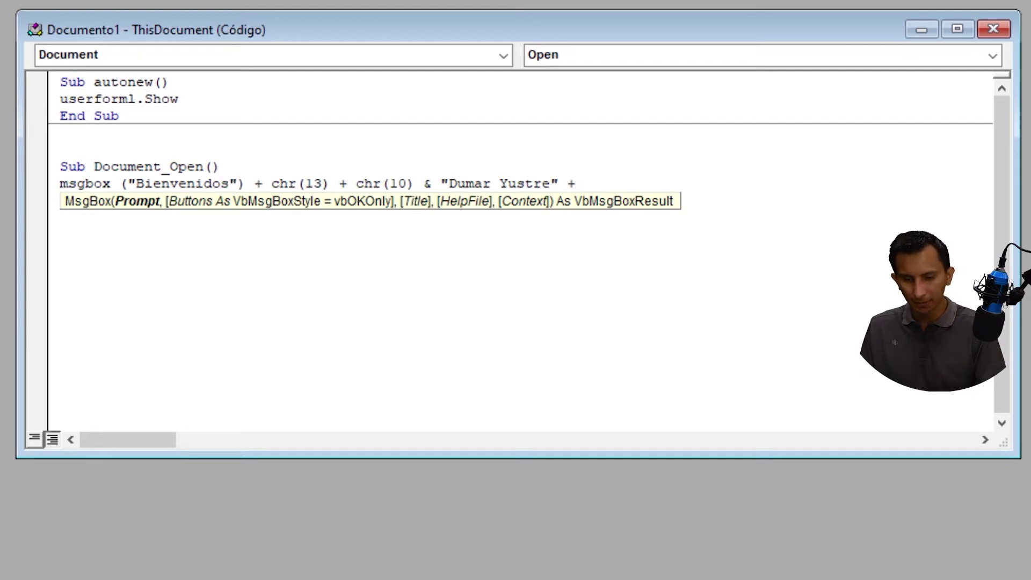
pyautogui.write('chr')
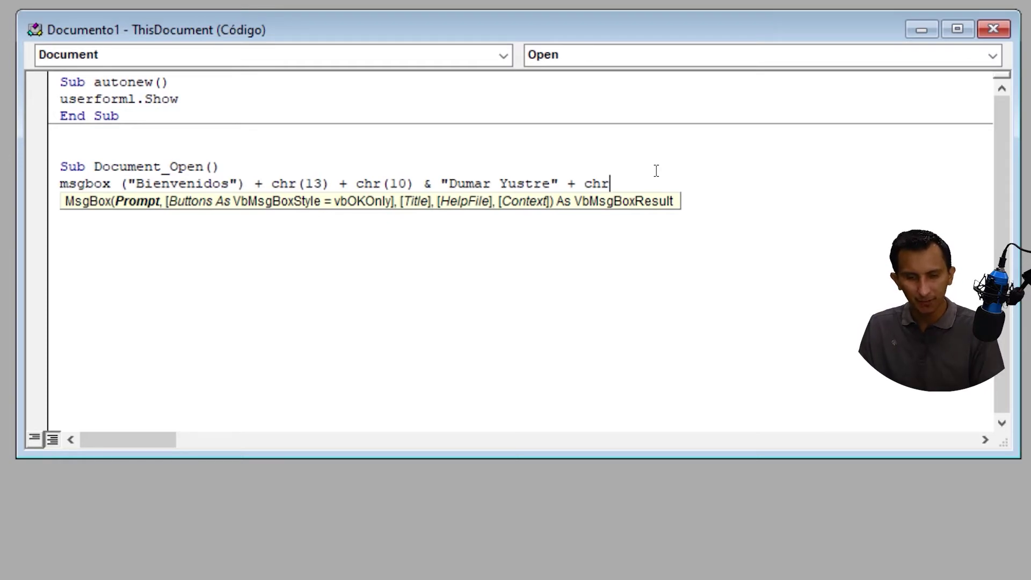
pyautogui.write('()')
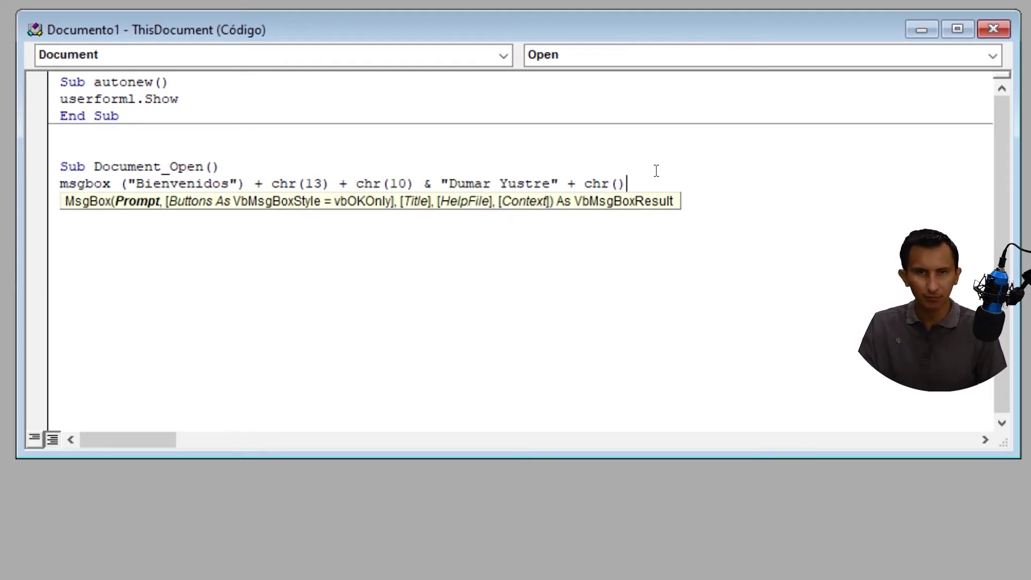
pyautogui.press('Left')
pyautogui.write('1')
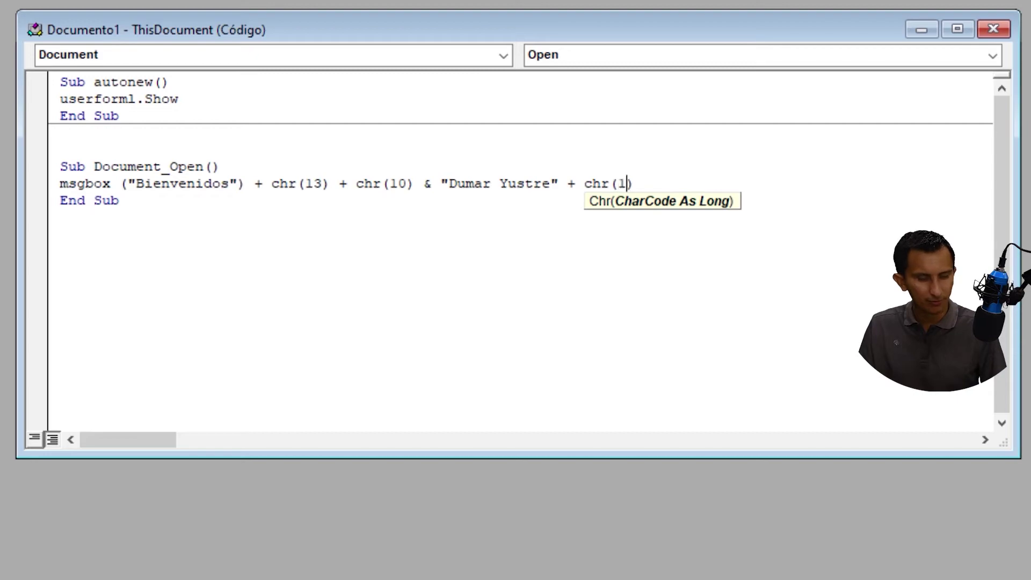
pyautogui.write('3')
pyautogui.press('Right')
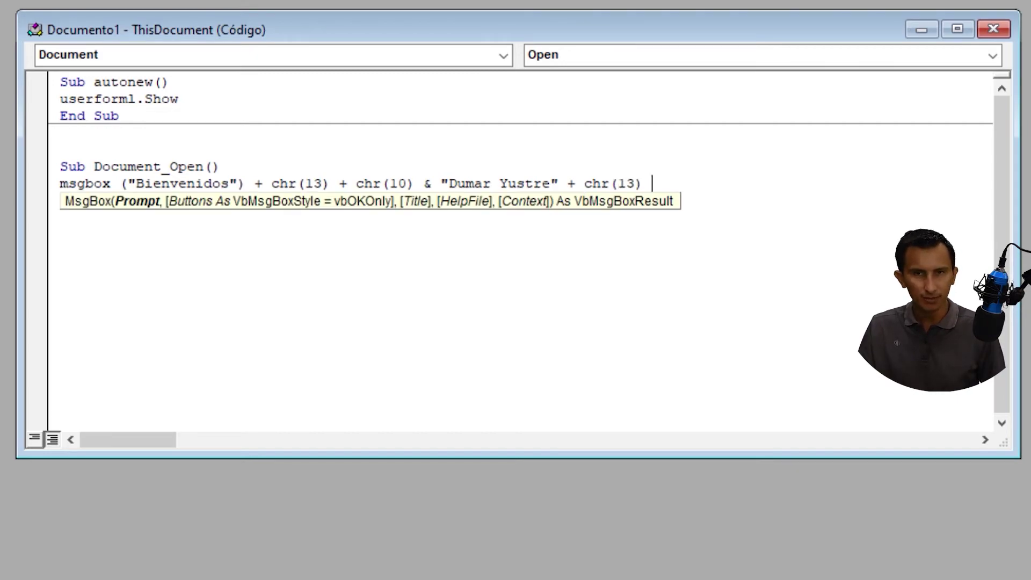
pyautogui.write('+ c')
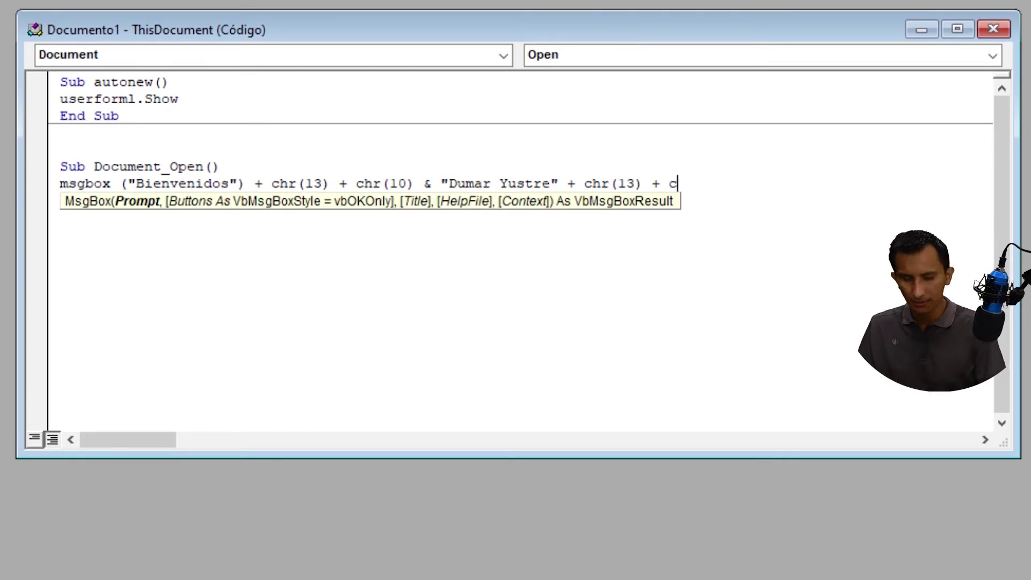
pyautogui.write('ht')
pyautogui.press('BackSpace')
pyautogui.write('r')
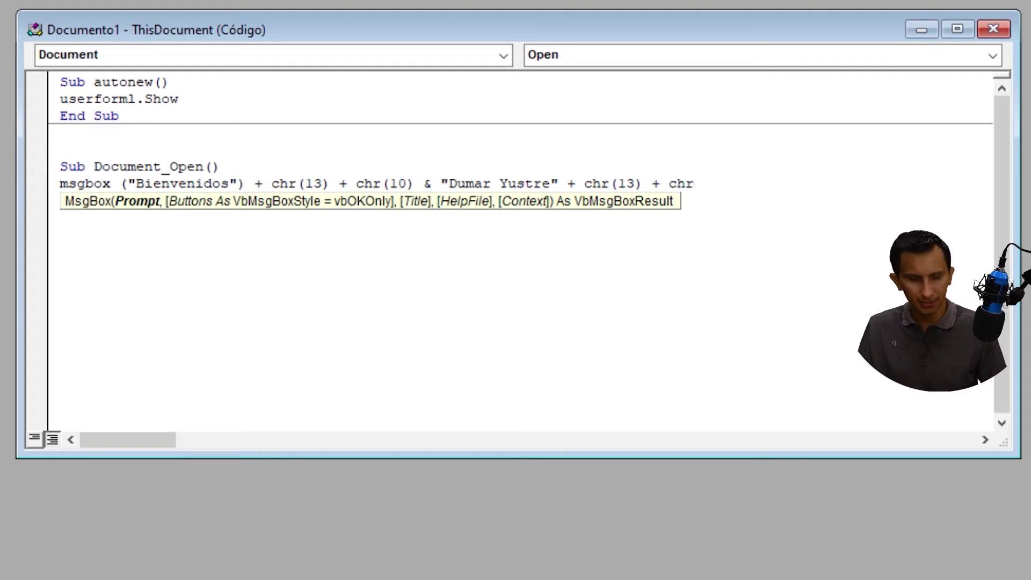
pyautogui.write('()')
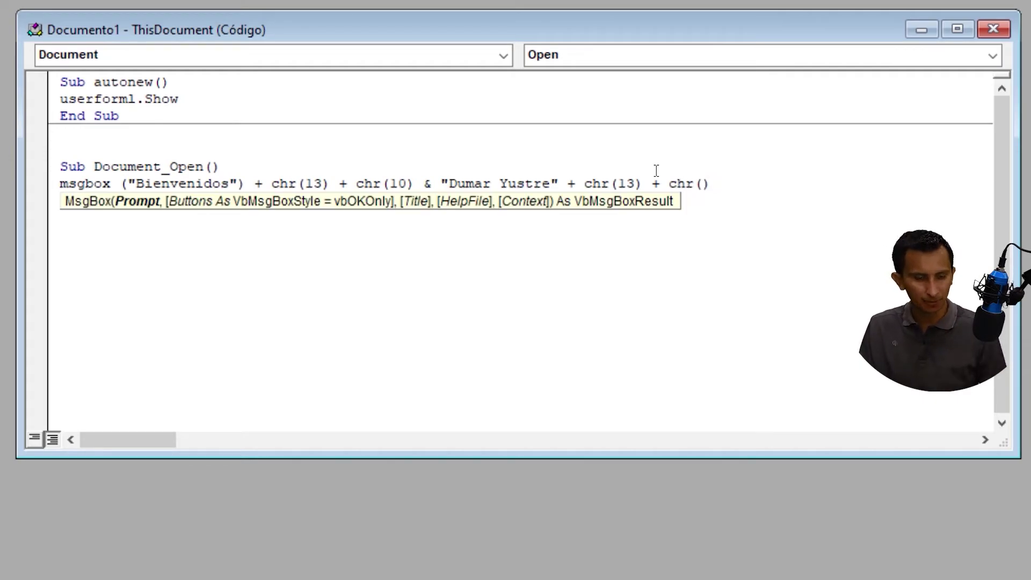
pyautogui.press('Left')
pyautogui.write('1')
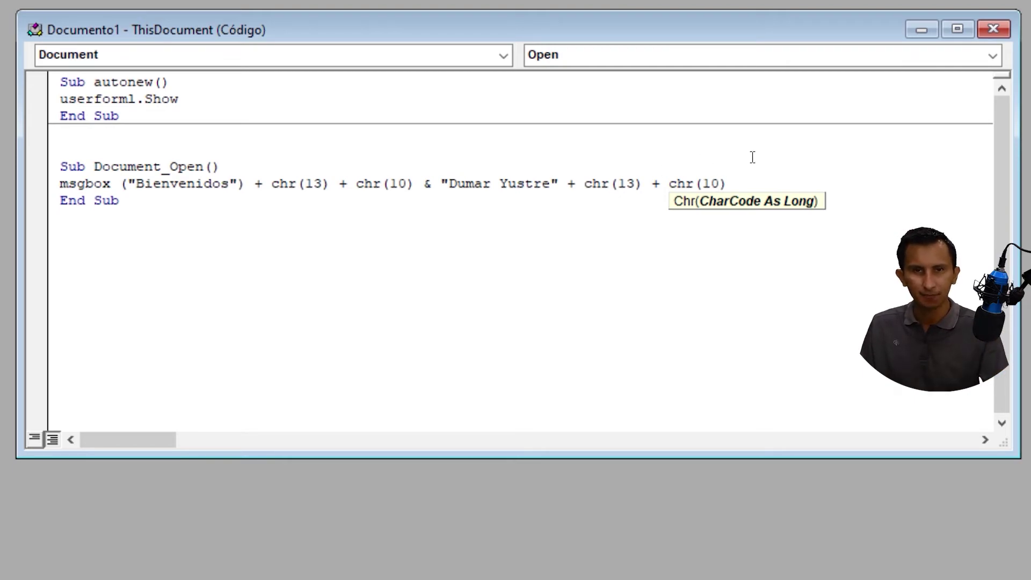
pyautogui.write(')')
pyautogui.press('Return')
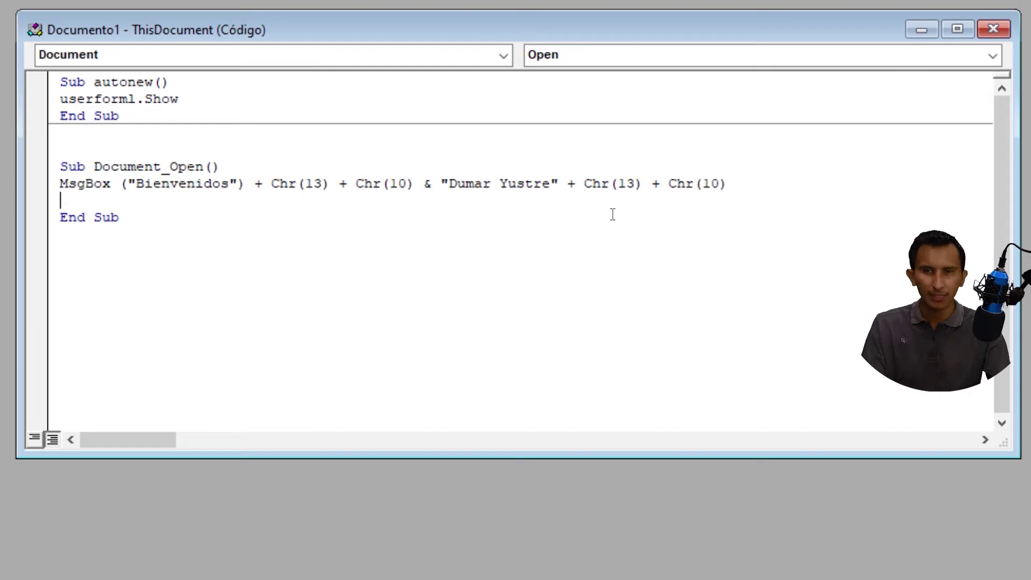
pyautogui.press('BackSpace')
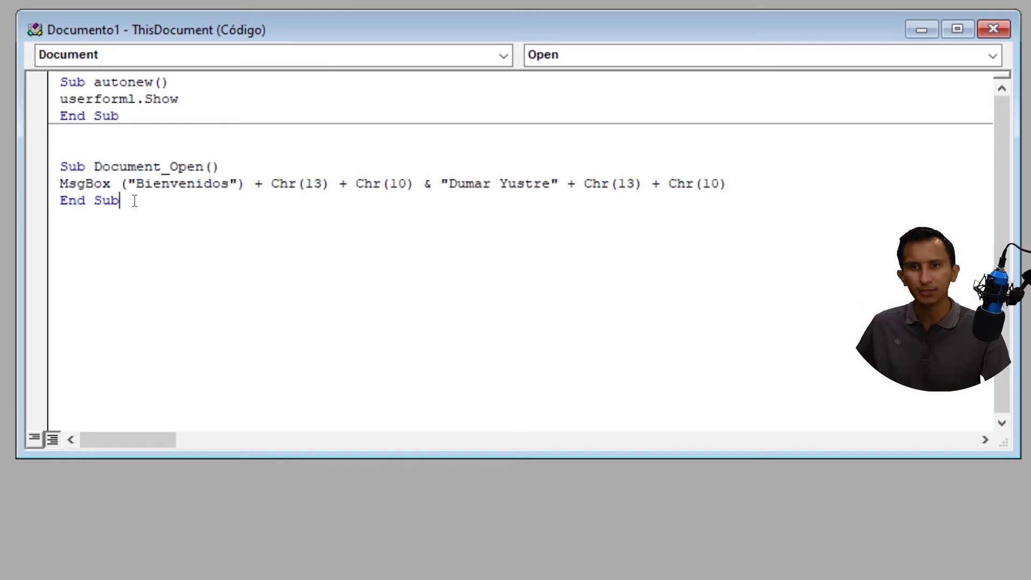
# Step: Compare the Document_Open procedure with the autonew procedure's code
pyautogui.moveTo(119, 200); pyautogui.dragTo(46, 163)
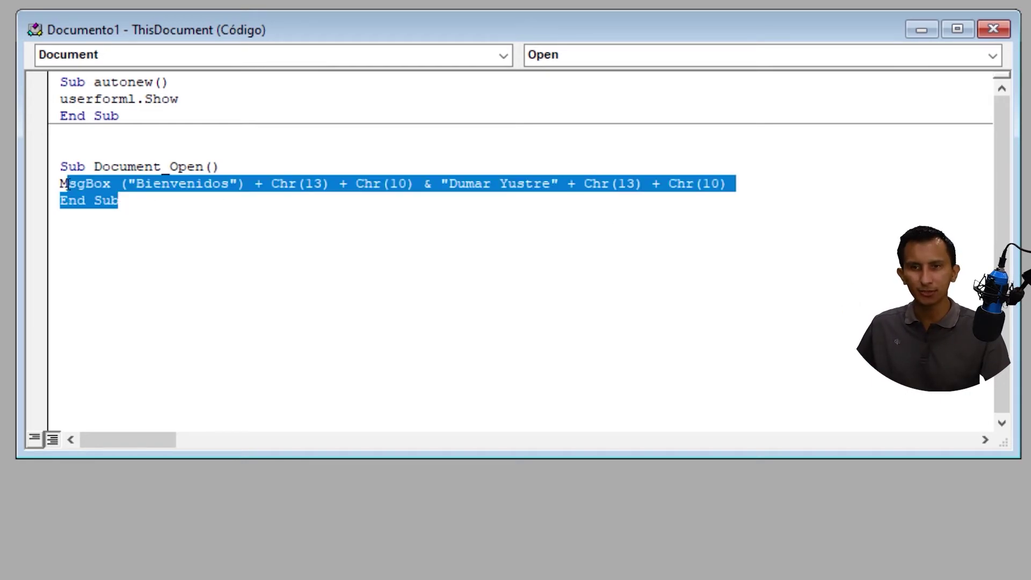
pyautogui.click(162, 100)
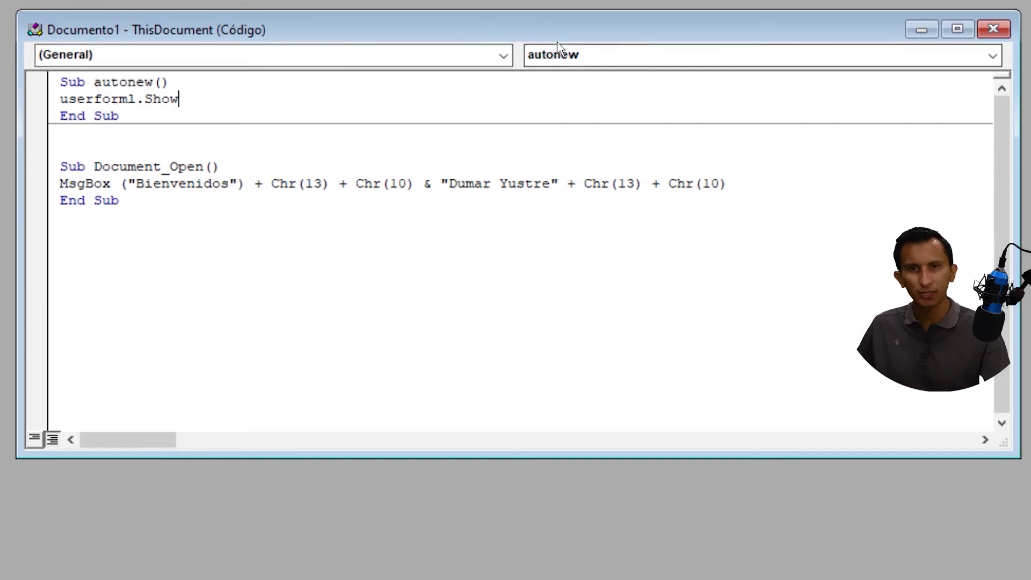
pyautogui.click(178, 81)
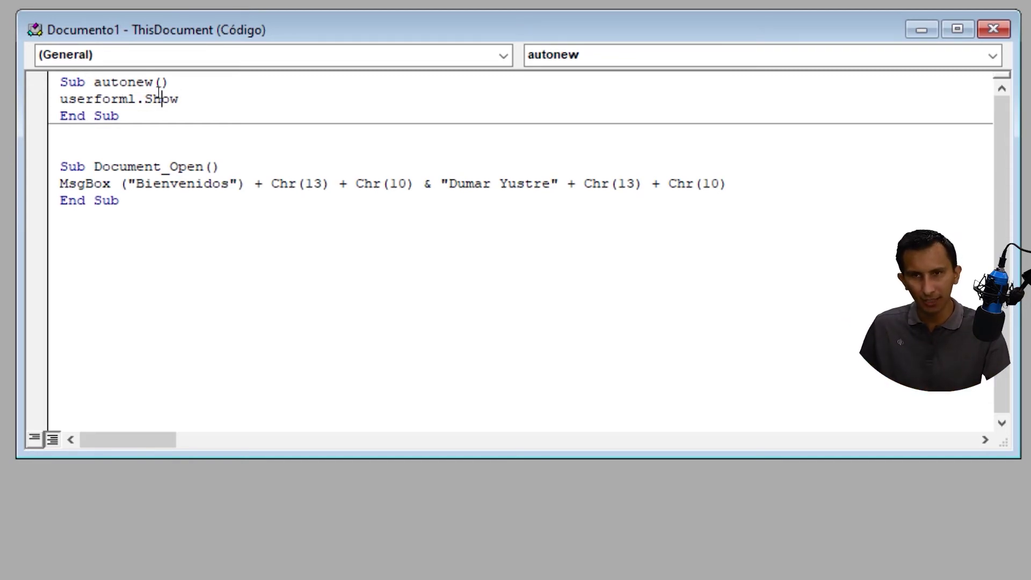
pyautogui.click(225, 161)
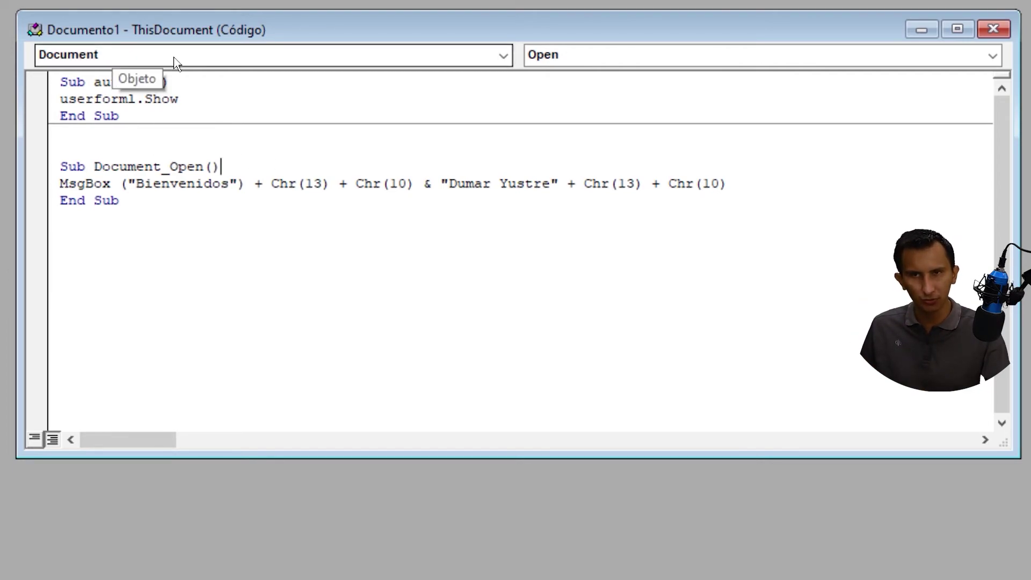
pyautogui.click(136, 106)
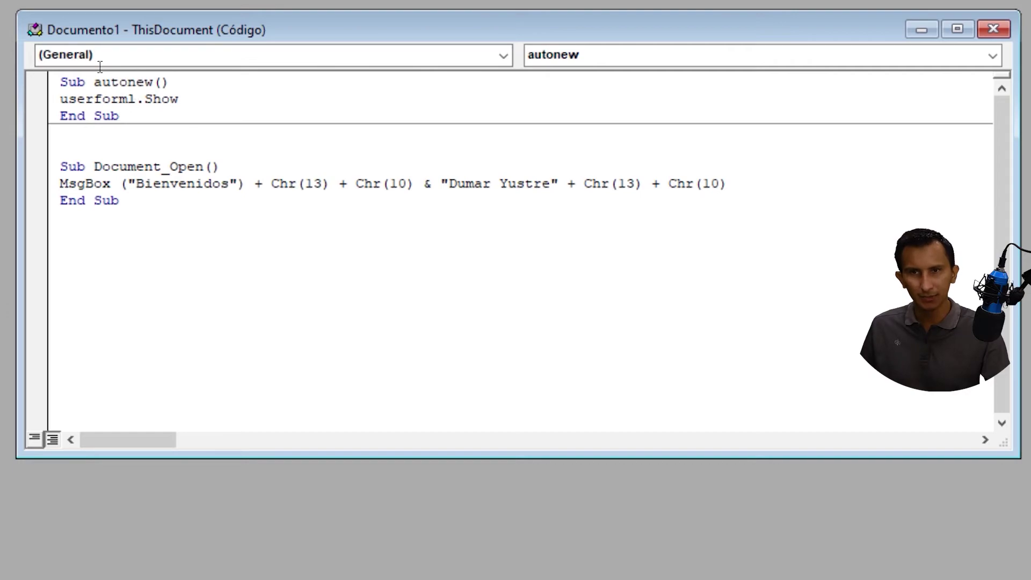
pyautogui.click(219, 165)
# Step: Keep Document as the chosen object in the code-object dropdown
pyautogui.click(231, 56)
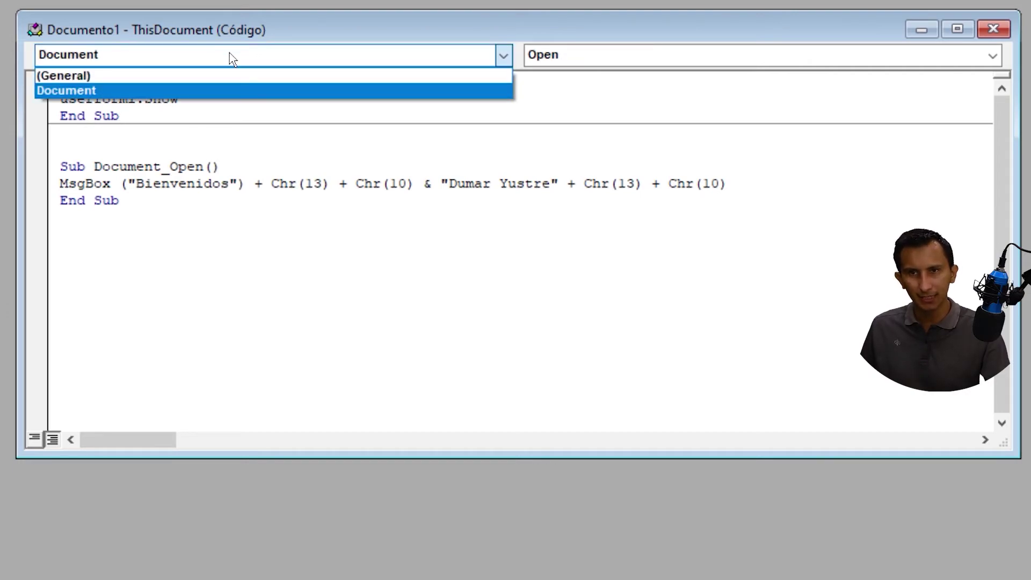
pyautogui.click(230, 164)
pyautogui.click(231, 165)
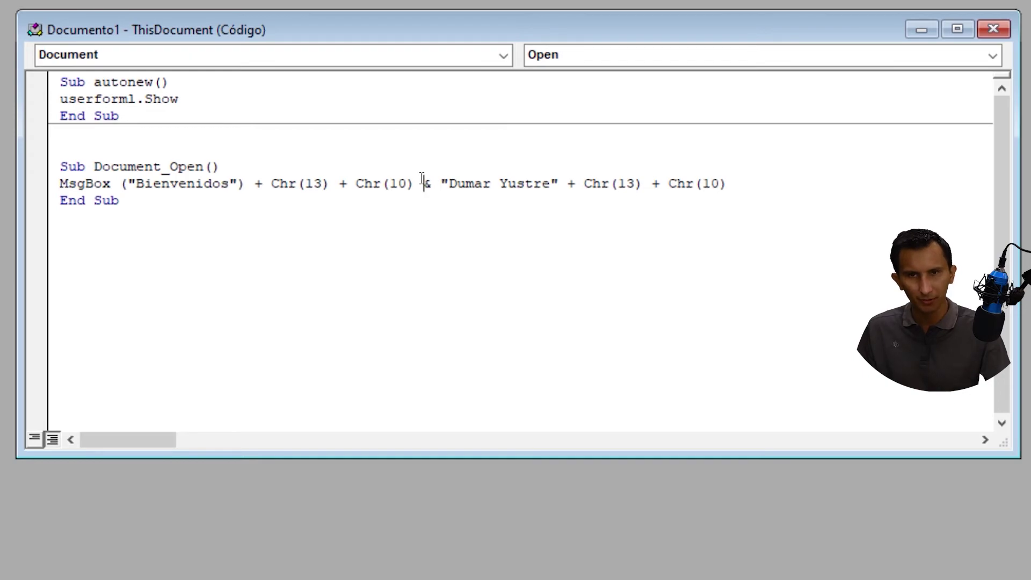
# Step: Duplicate the name + Chr(13) + Chr(10) part at the line end, changing the copy to "Suscribete"
pyautogui.moveTo(422, 180); pyautogui.dragTo(727, 183)
pyautogui.hotkey('ctrl', 'c')
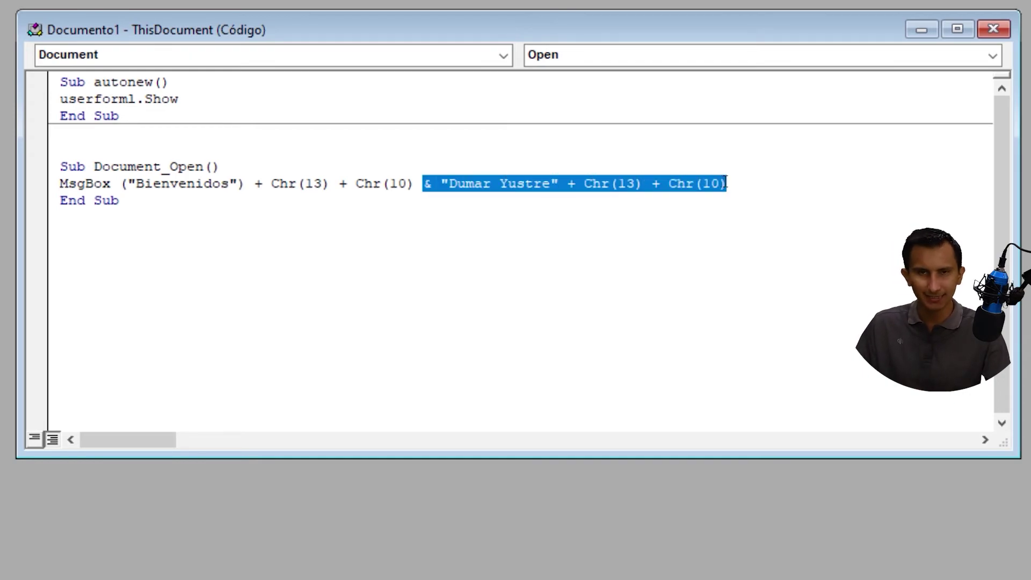
pyautogui.click(748, 182)
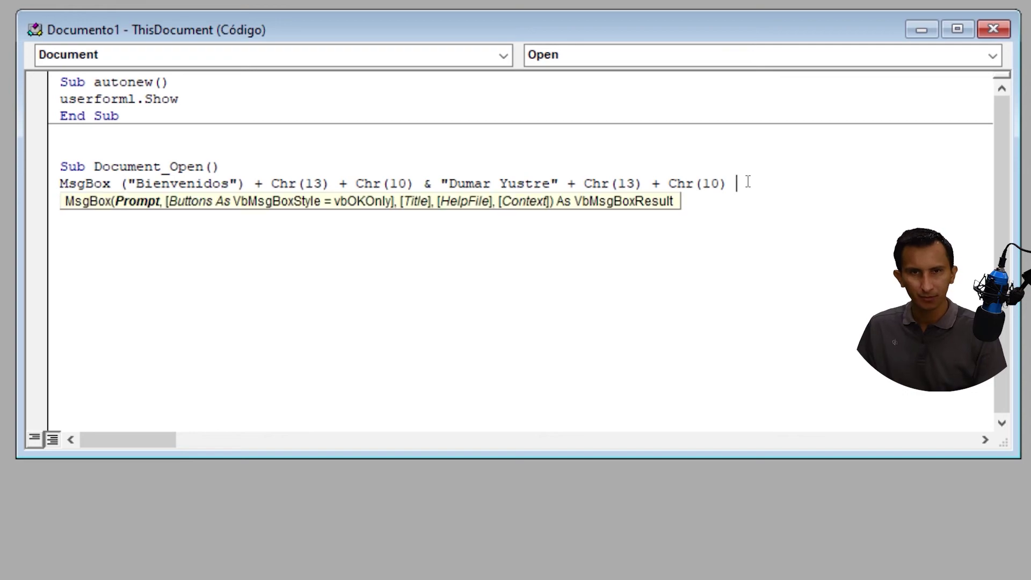
pyautogui.hotkey('ctrl', 'v')
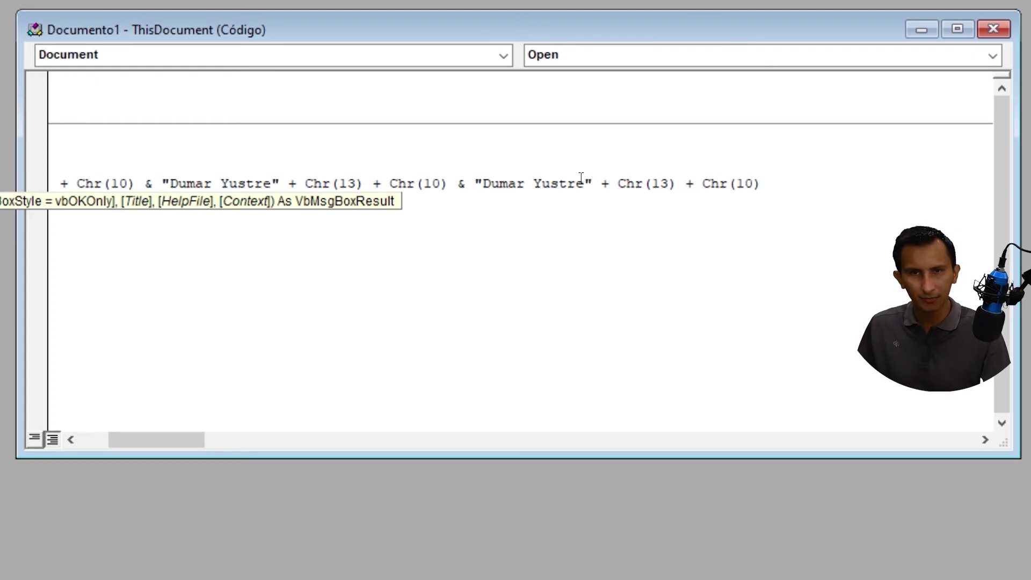
pyautogui.press('BackSpace')
pyautogui.press('BackSpace')
pyautogui.press('BackSpace')
pyautogui.press('BackSpace')
pyautogui.press('BackSpace')
pyautogui.press('BackSpace')
pyautogui.press('BackSpace')
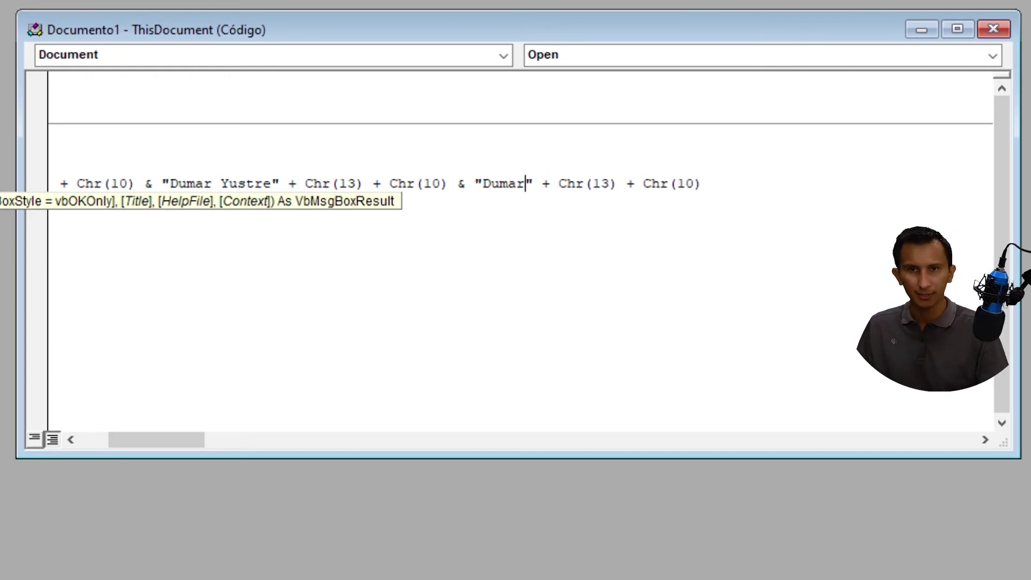
pyautogui.press('BackSpace')
pyautogui.press('BackSpace')
pyautogui.press('BackSpace')
pyautogui.press('BackSpace')
pyautogui.press('BackSpace')
pyautogui.write('S')
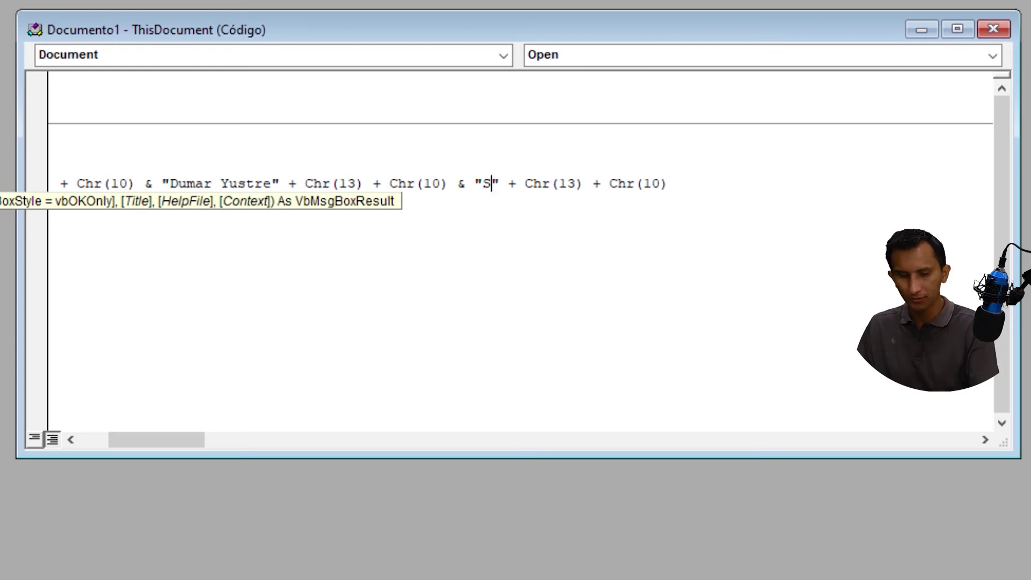
pyautogui.write('uscribe')
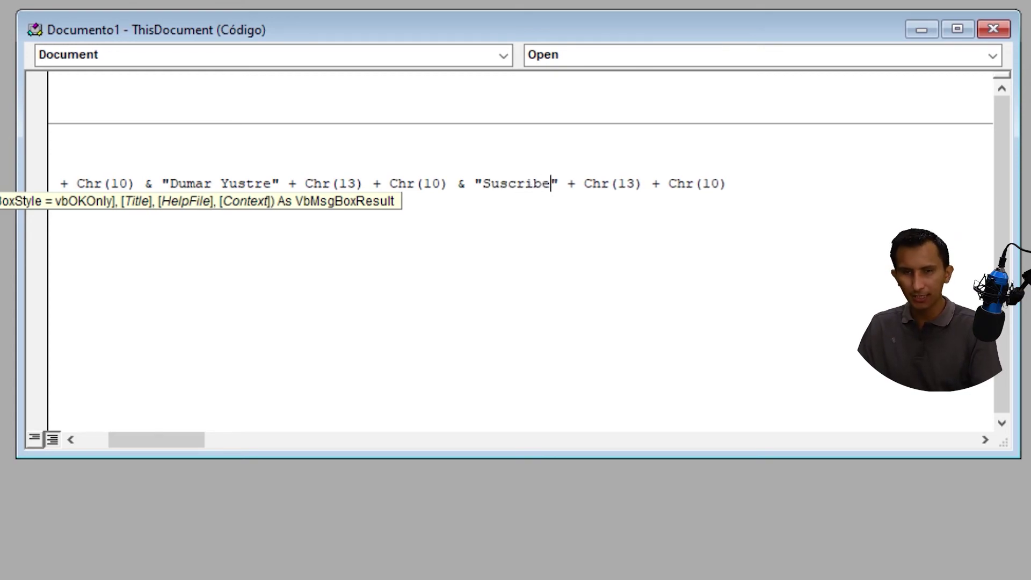
pyautogui.write('te')
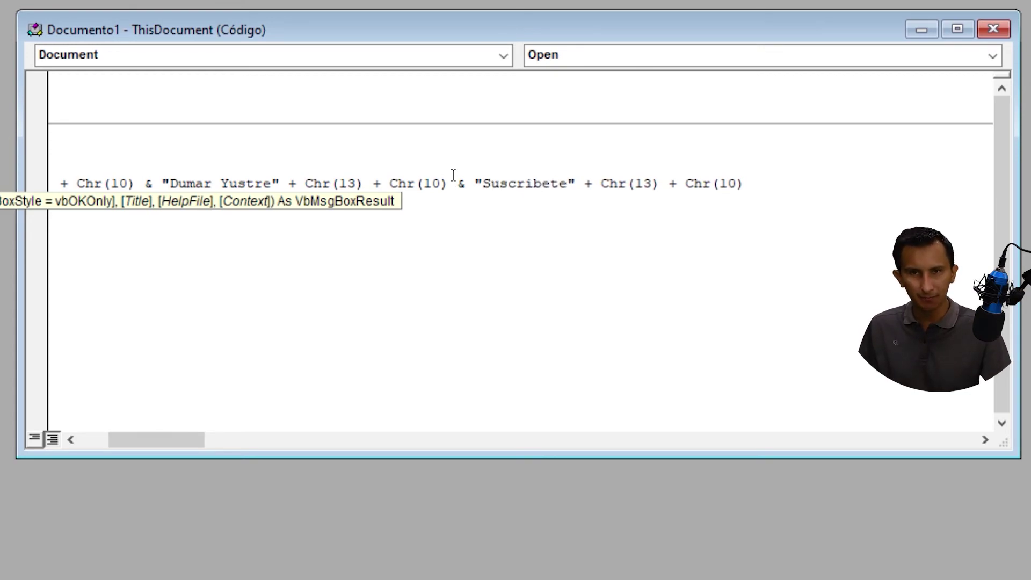
pyautogui.moveTo(454, 183); pyautogui.dragTo(594, 169)
pyautogui.click(745, 182)
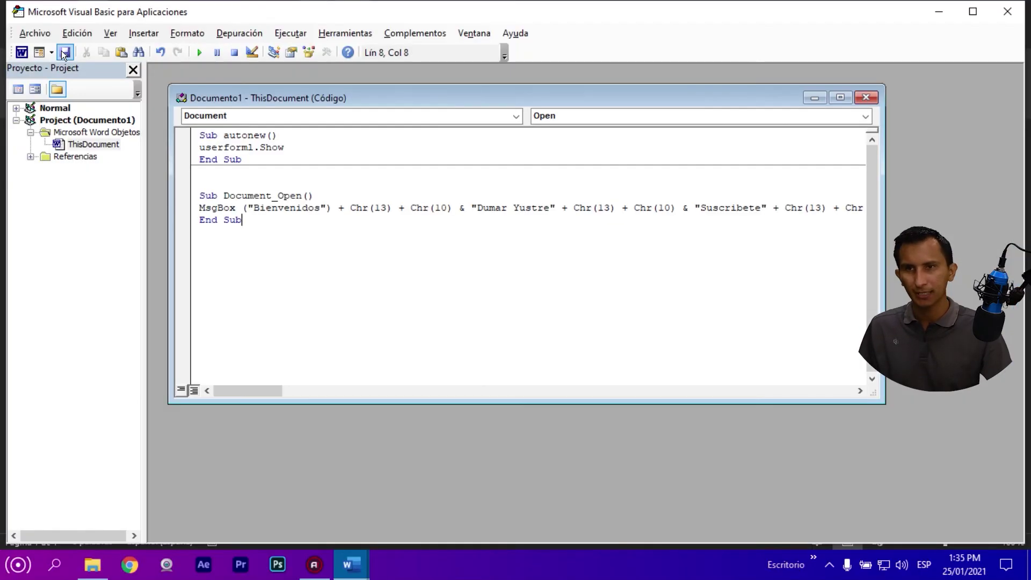
# Step: Save Doc1 in Documentos as a macro-enabled Word document, then close the VBA editor
pyautogui.click(61, 49)
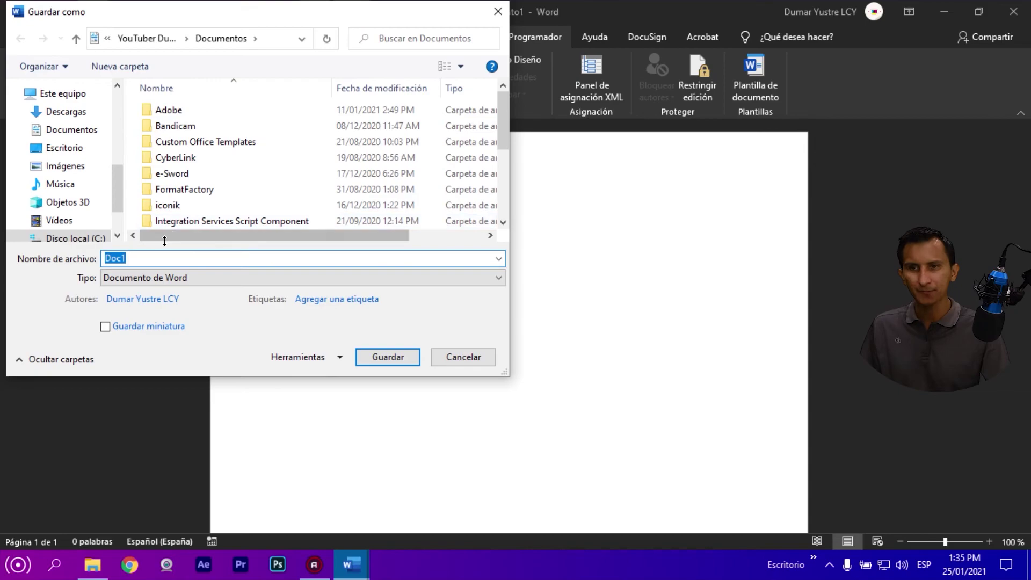
pyautogui.click(169, 274)
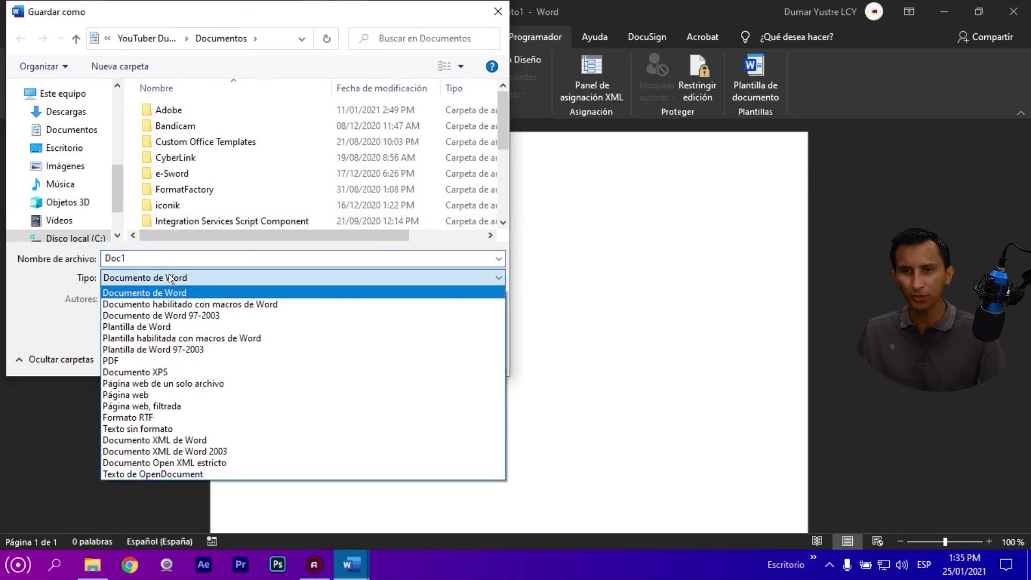
pyautogui.click(231, 298)
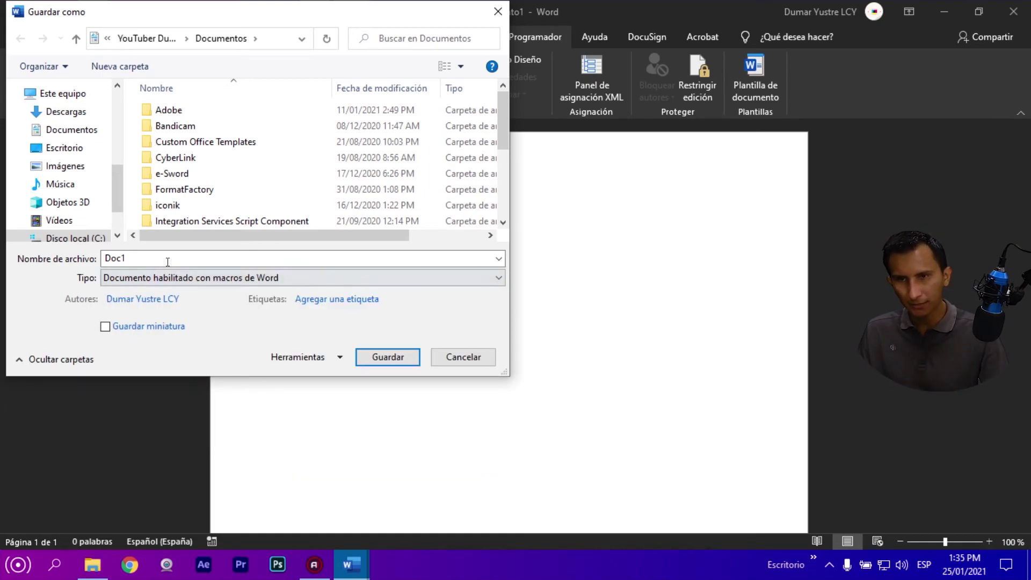
pyautogui.doubleClick(121, 259)
pyautogui.click(65, 129)
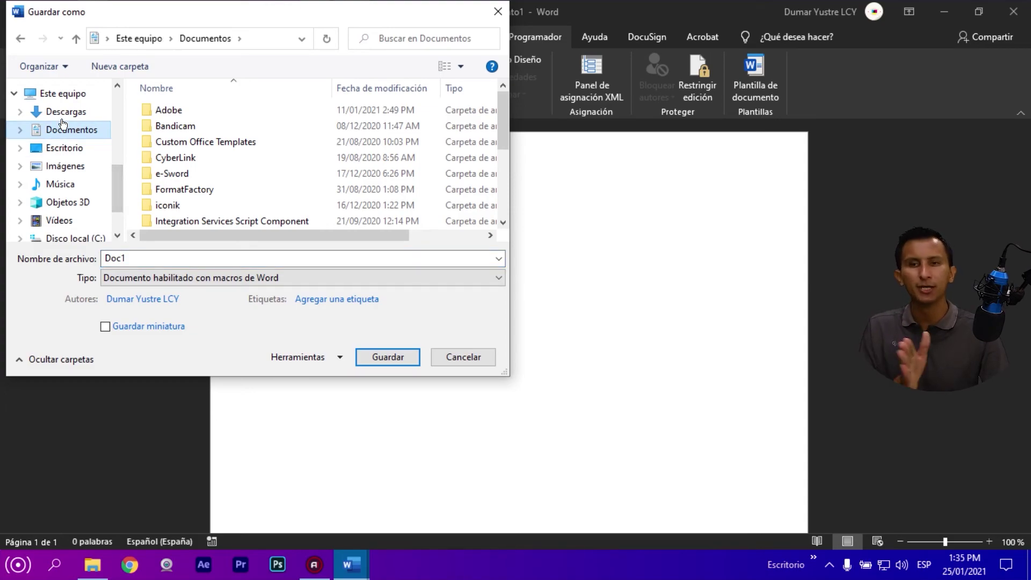
pyautogui.click(396, 356)
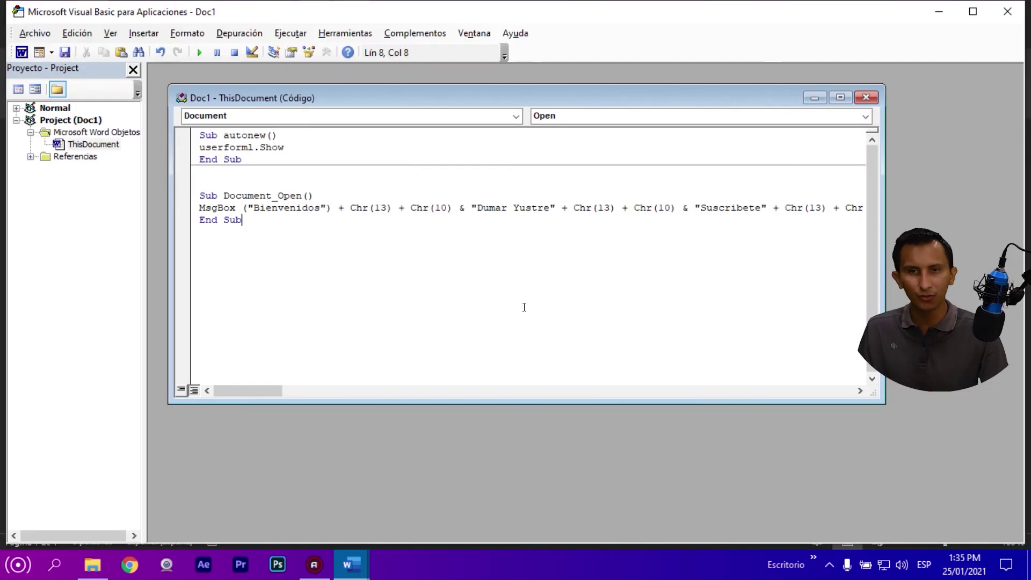
pyautogui.click(866, 97)
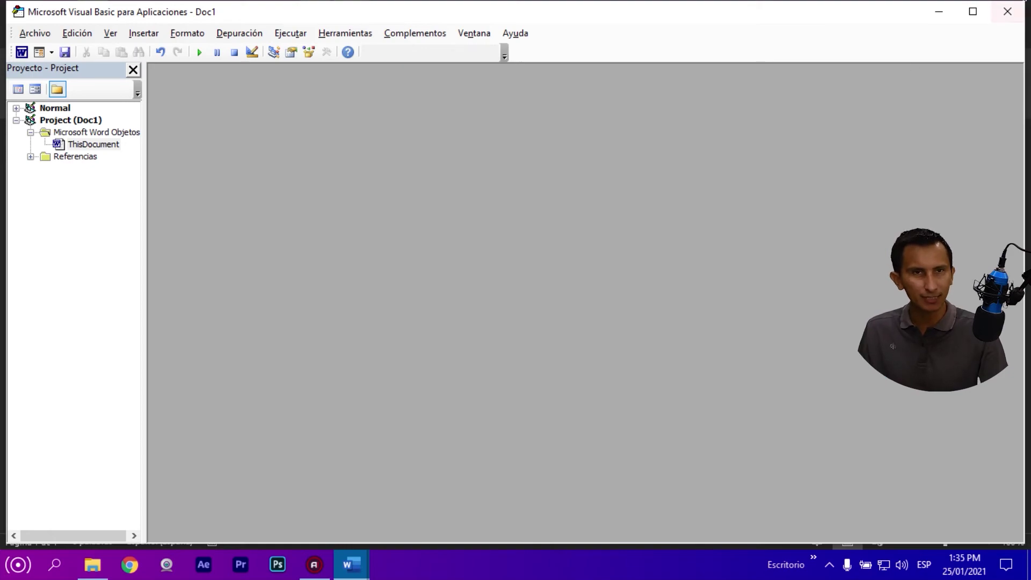
pyautogui.click(1016, 7)
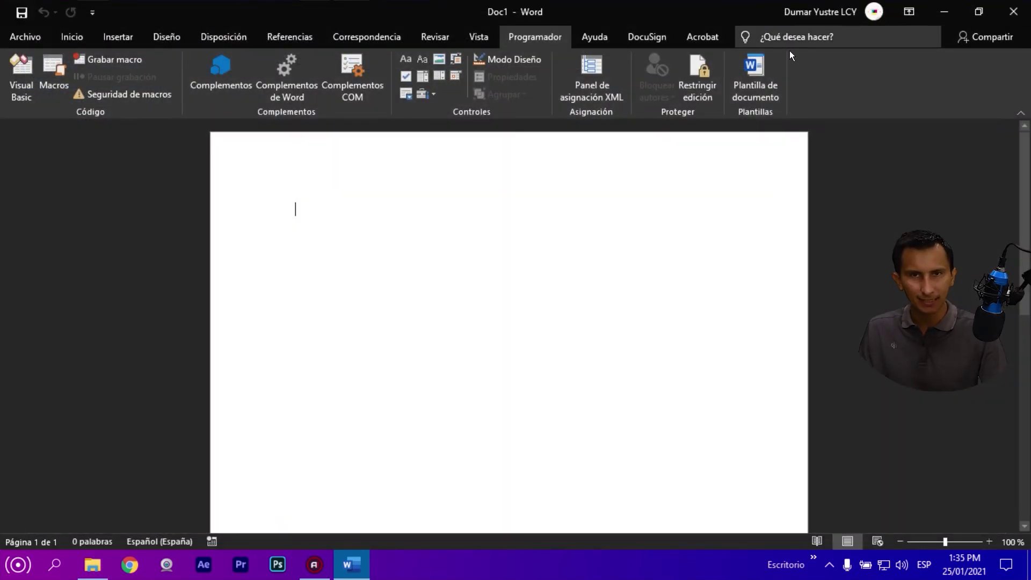
# Step: Reopen Doc1 from Documentos, enable its content, and dismiss the three-line welcome message
pyautogui.click(1010, 9)
pyautogui.click(392, 330)
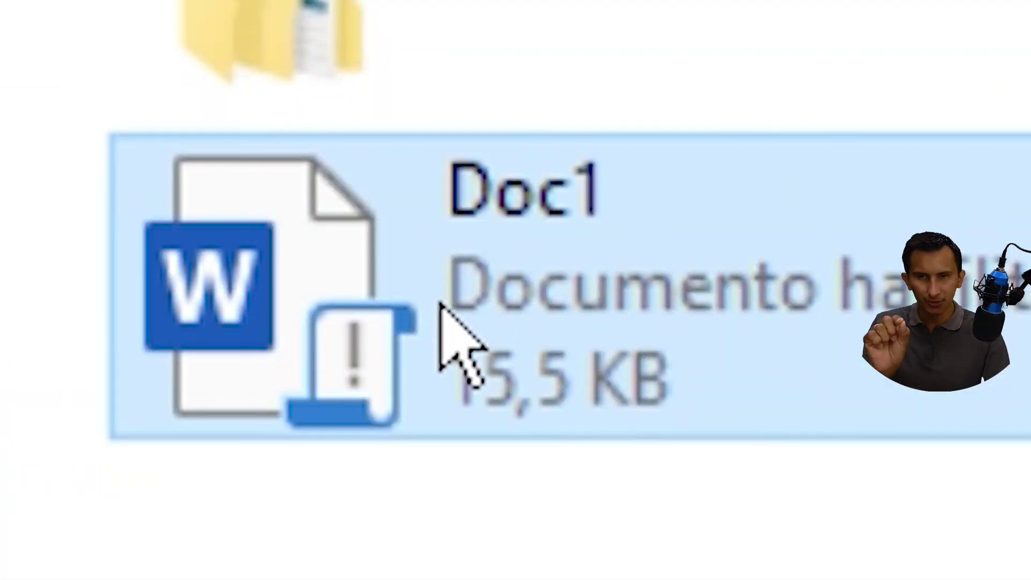
pyautogui.moveTo(564, 306)
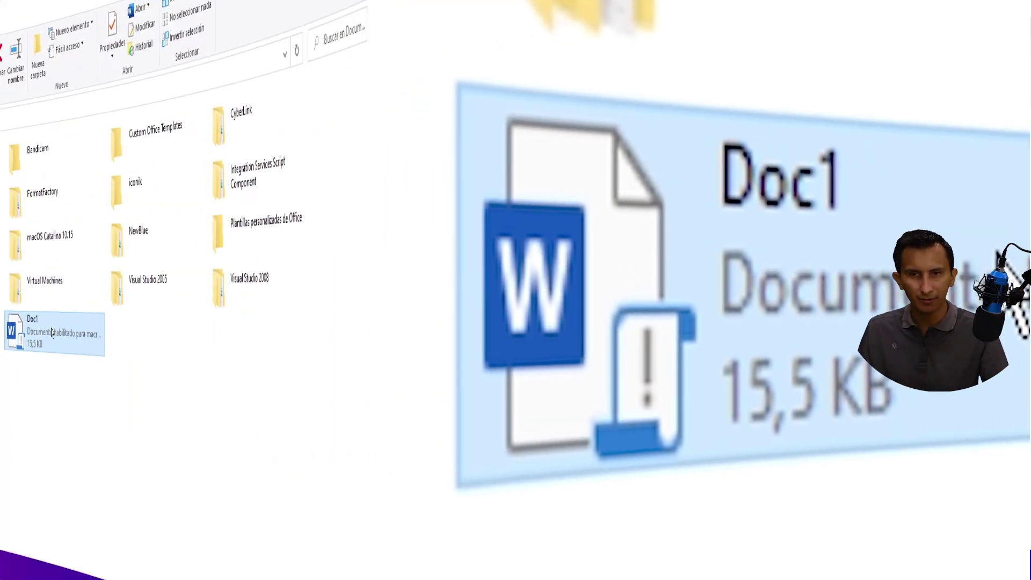
pyautogui.doubleClick(342, 331)
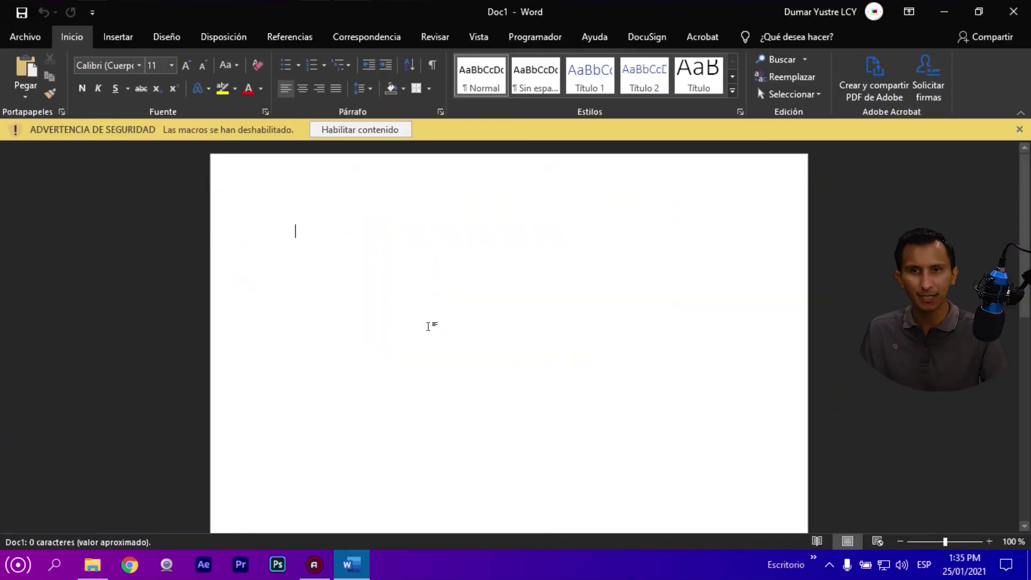
pyautogui.click(356, 132)
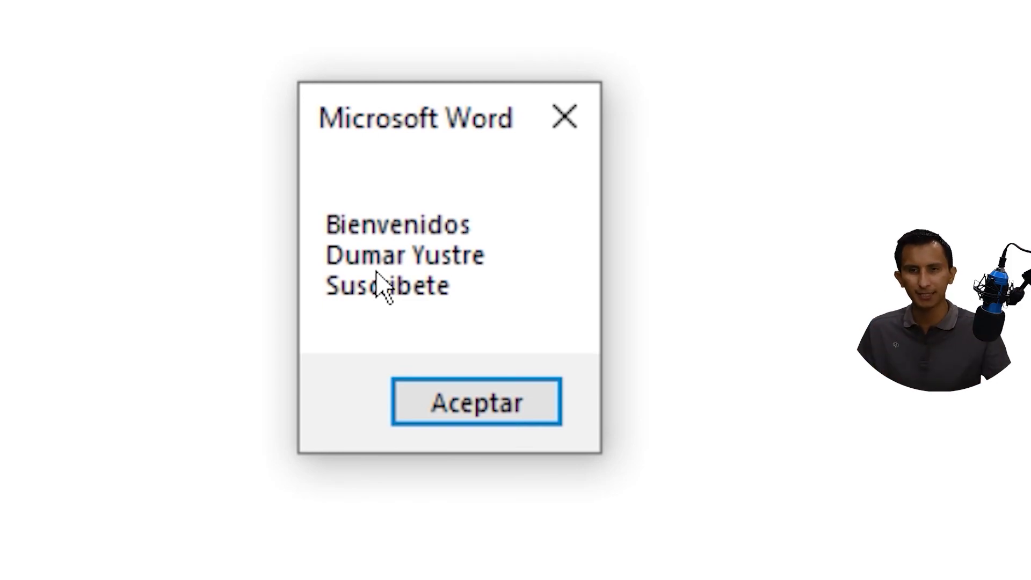
pyautogui.click(500, 404)
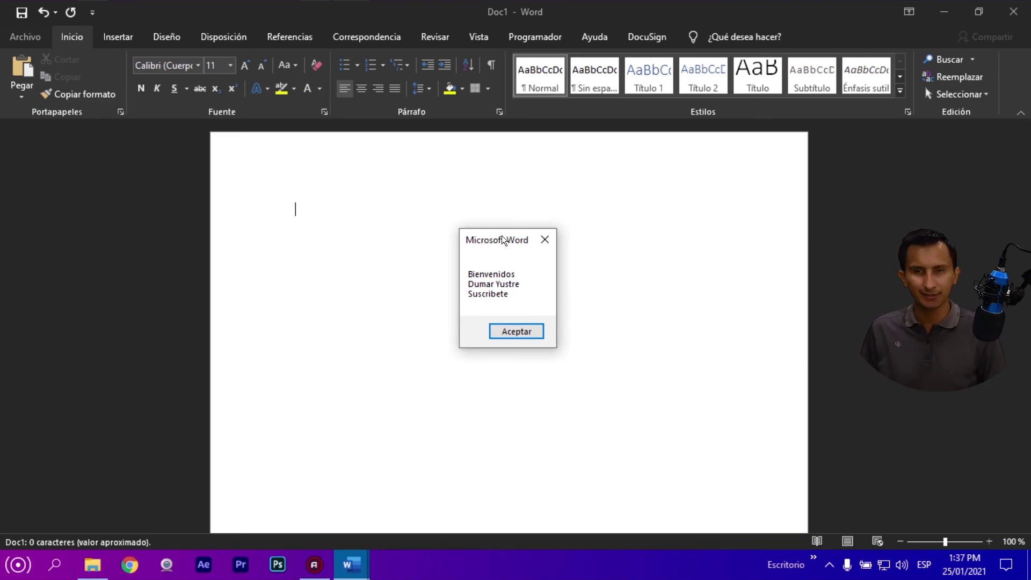
pyautogui.click(520, 334)
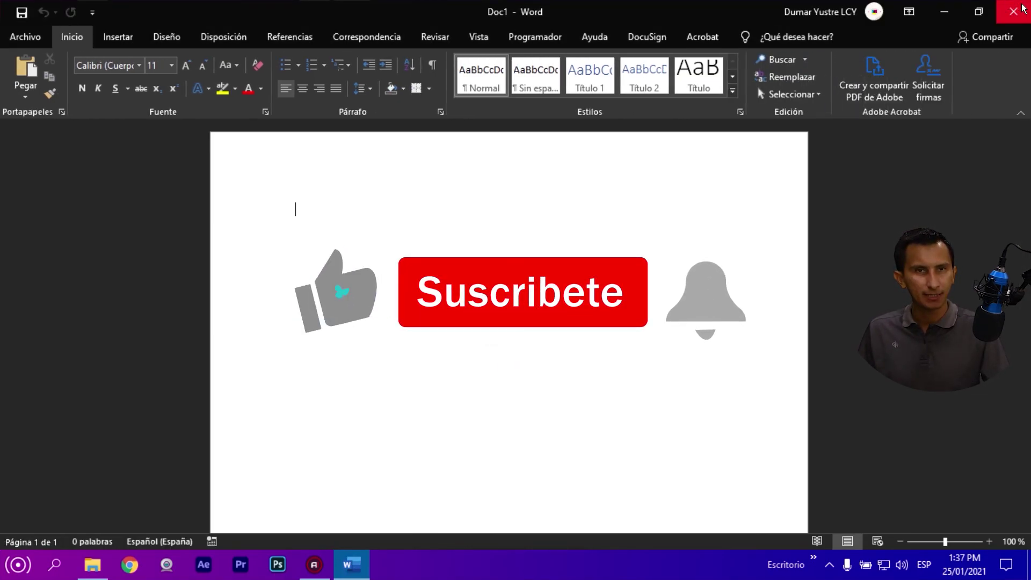
# Step: Close Word and minimize the Documents window to reveal the desktop
pyautogui.click(1013, 11)
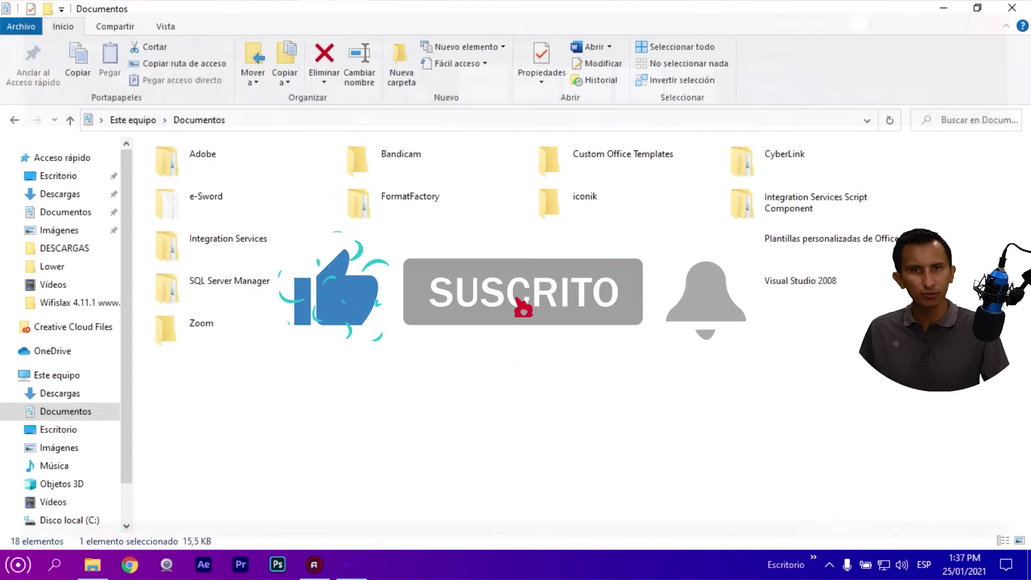
pyautogui.click(943, 11)
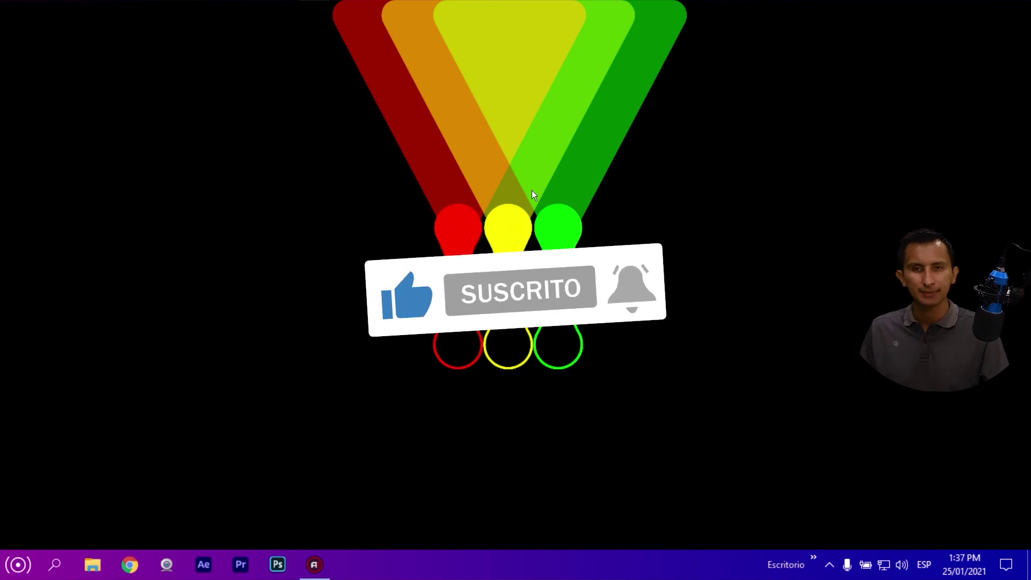